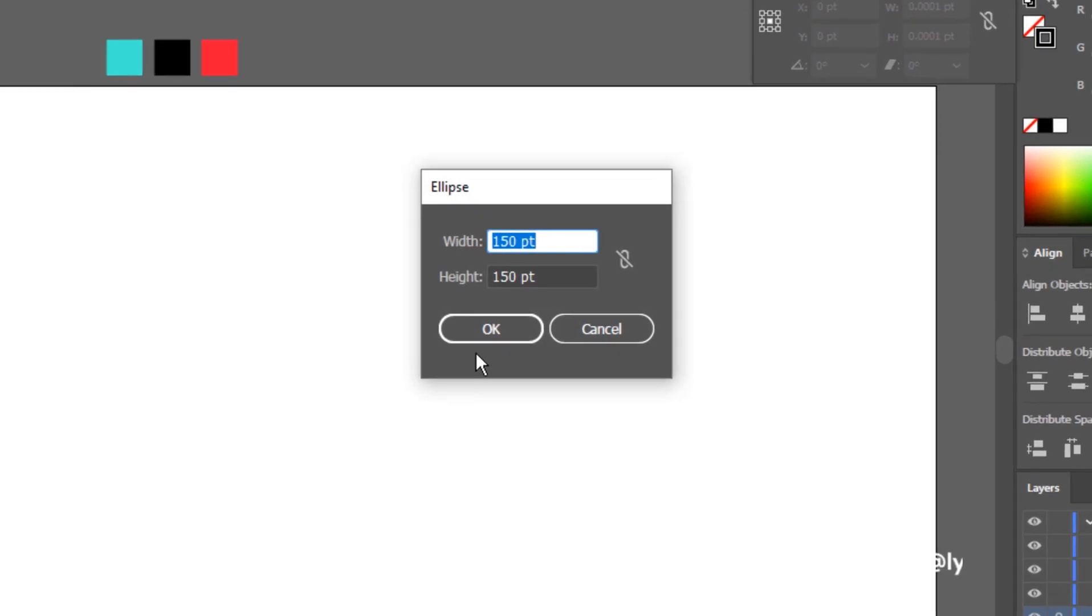
Create two circles on the artboard, one 323 pt and one 150 pt in diameter.
key("Tab")
type("323")
key("Return")
left_click(466, 312)
type("150")
key("Tab")
type("1")
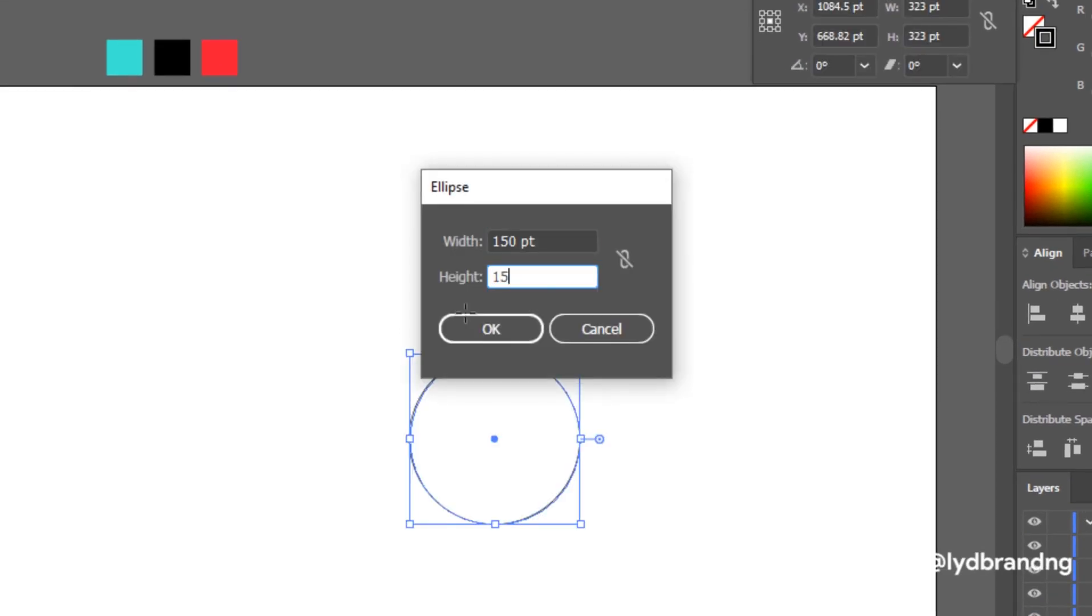
key("Return")
Align the centres of the 323 pt and 150 pt circles horizontally and vertically, and move them to the artboard's lower-left area.
left_click(26, 87)
left_click_drag(438, 271, 582, 482)
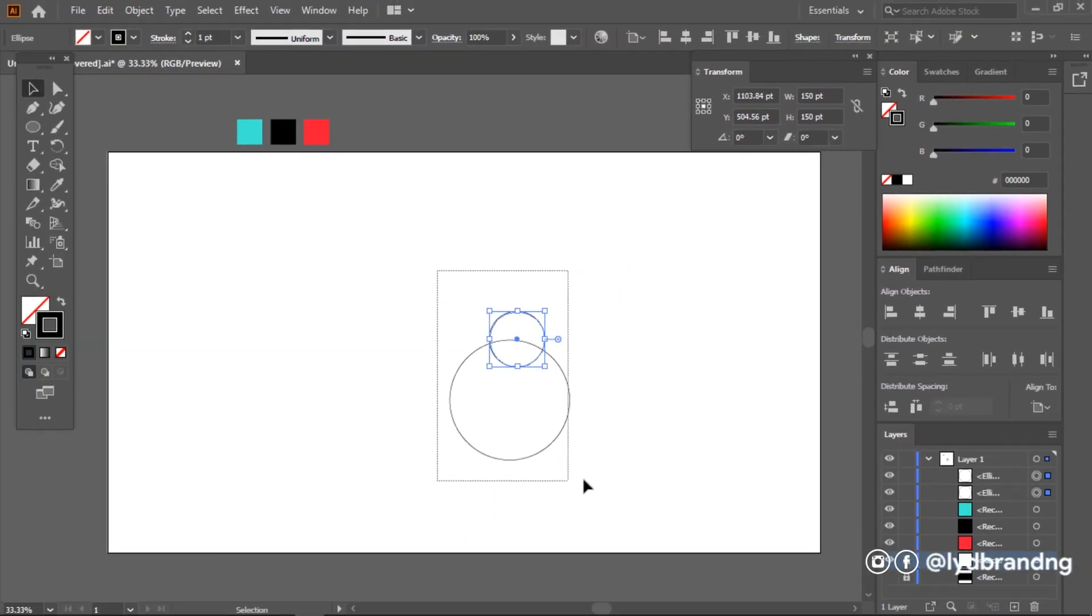
left_click(919, 312)
left_click(1018, 312)
left_click_drag(501, 405, 374, 469)
left_click(476, 370)
Create two more circles on the artboard, one 420 pt and one 250 pt in diameter.
left_click(36, 129)
left_click(529, 314)
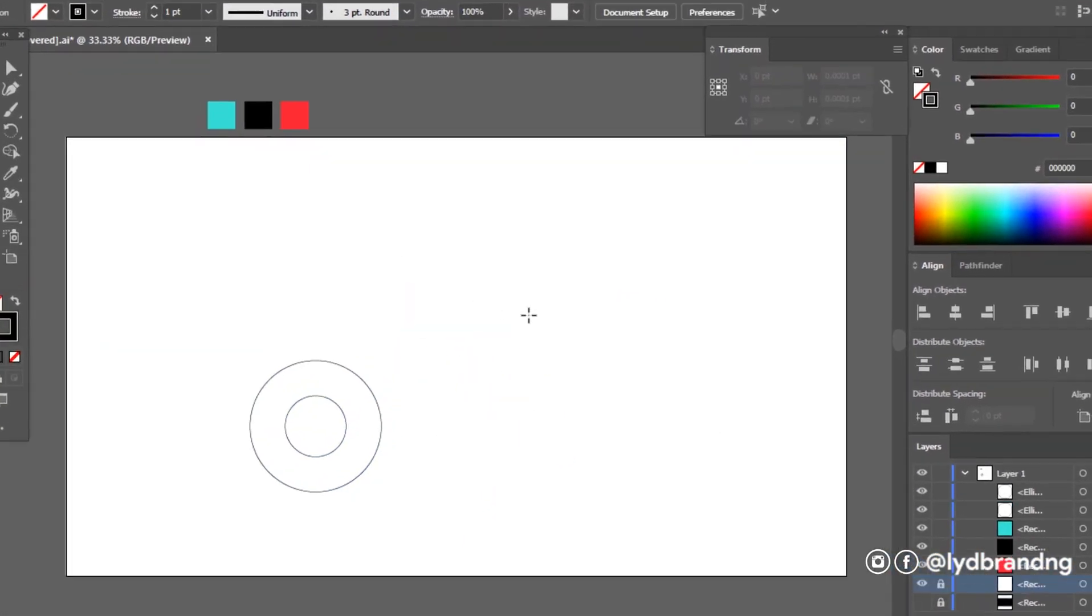
key("Tab")
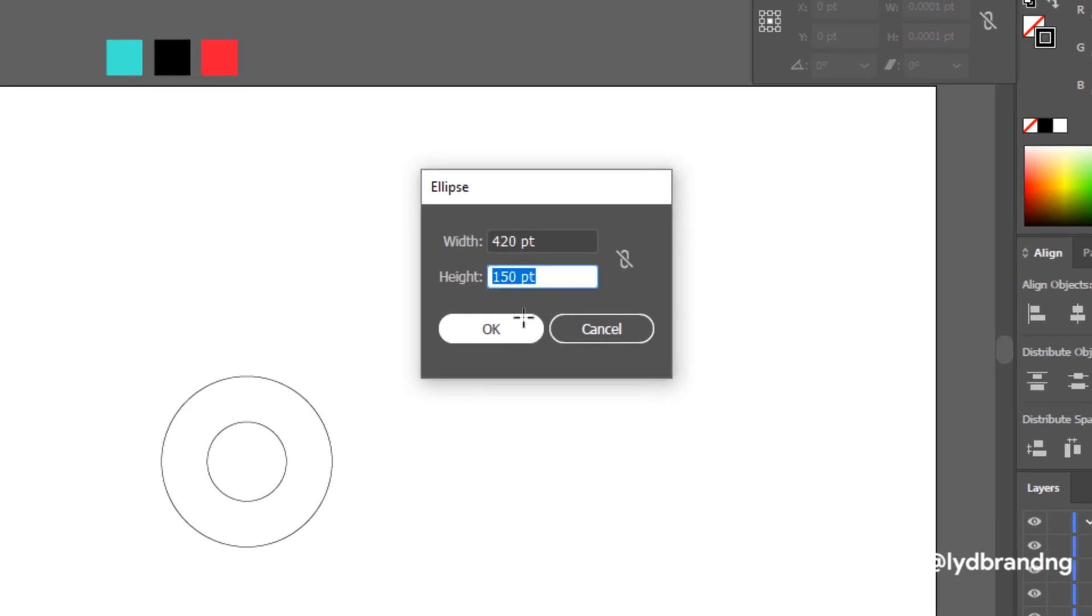
left_click(523, 318)
left_click(507, 312)
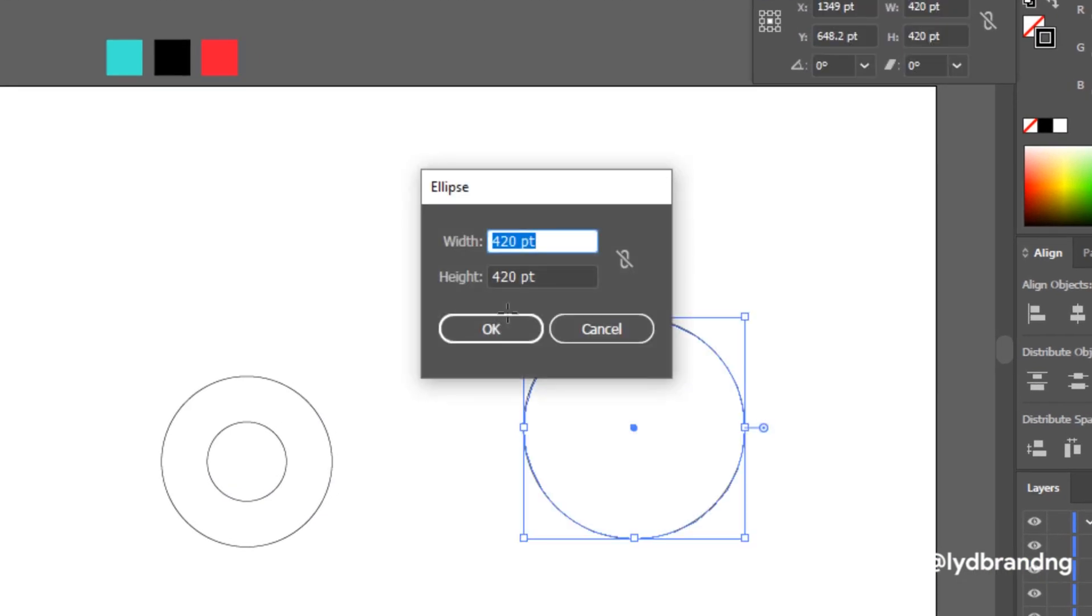
type("250")
key("Tab")
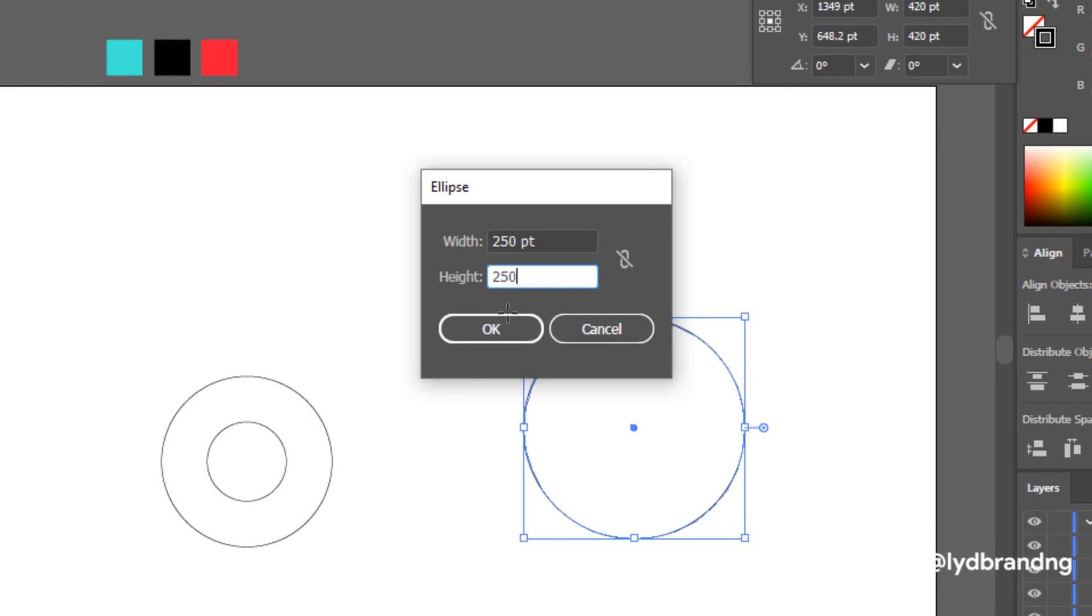
key("Return")
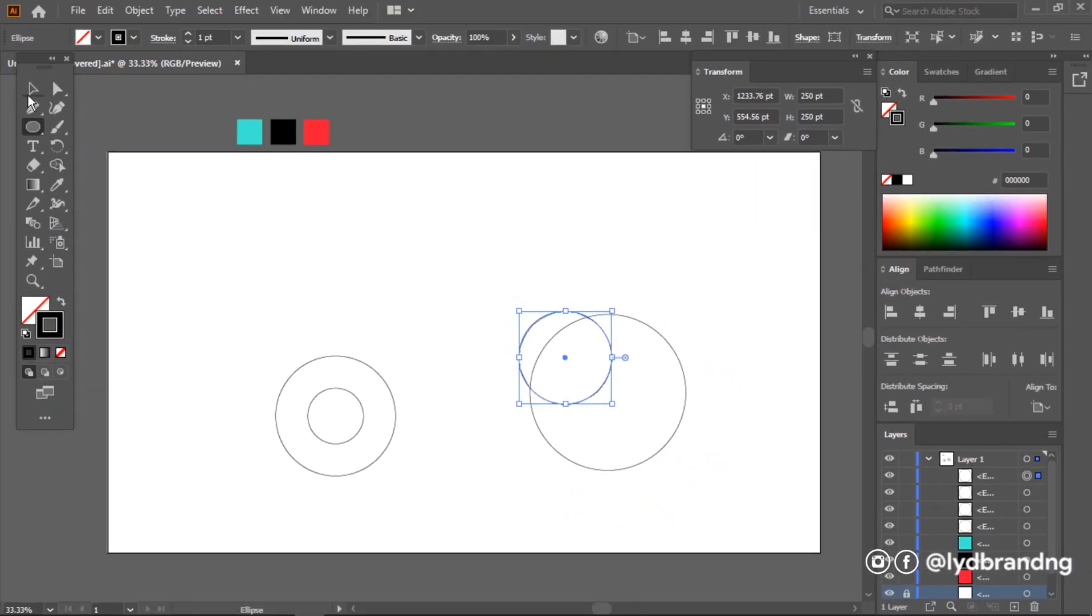
Align the centres of the 420 pt and 250 pt circles and move the ring up to the artboard's upper area.
left_click(32, 89)
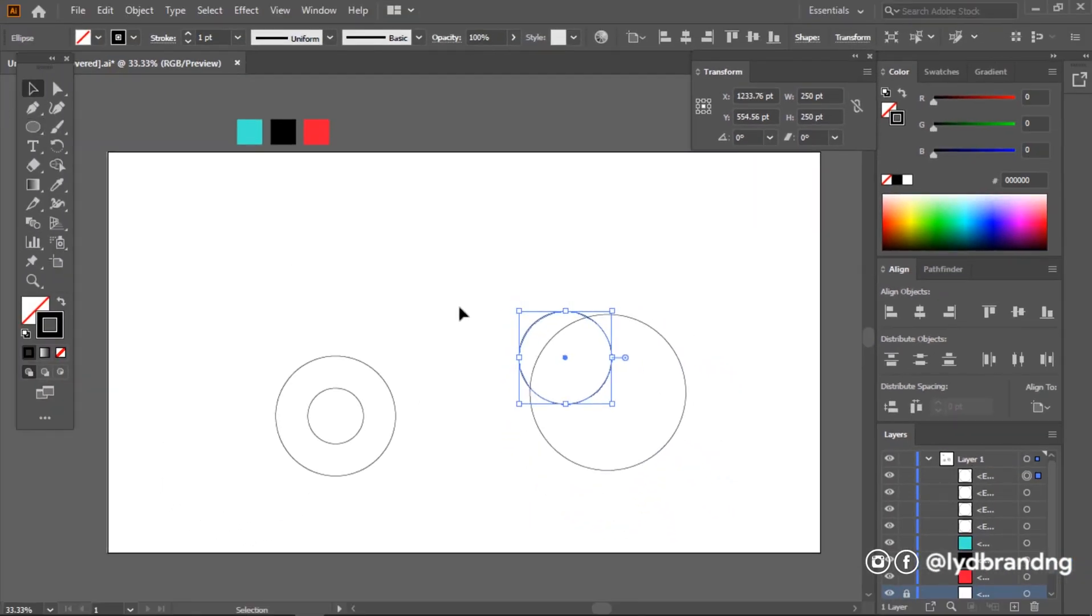
left_click_drag(459, 276, 725, 497)
left_click(920, 312)
left_click(1018, 312)
left_click_drag(511, 419, 580, 361)
Draw a vertical rectangle about 86.5 pt wide over the small ring's right band and set its height to 511 pt.
left_click(33, 127)
left_click(140, 69)
left_click_drag(495, 278, 542, 611)
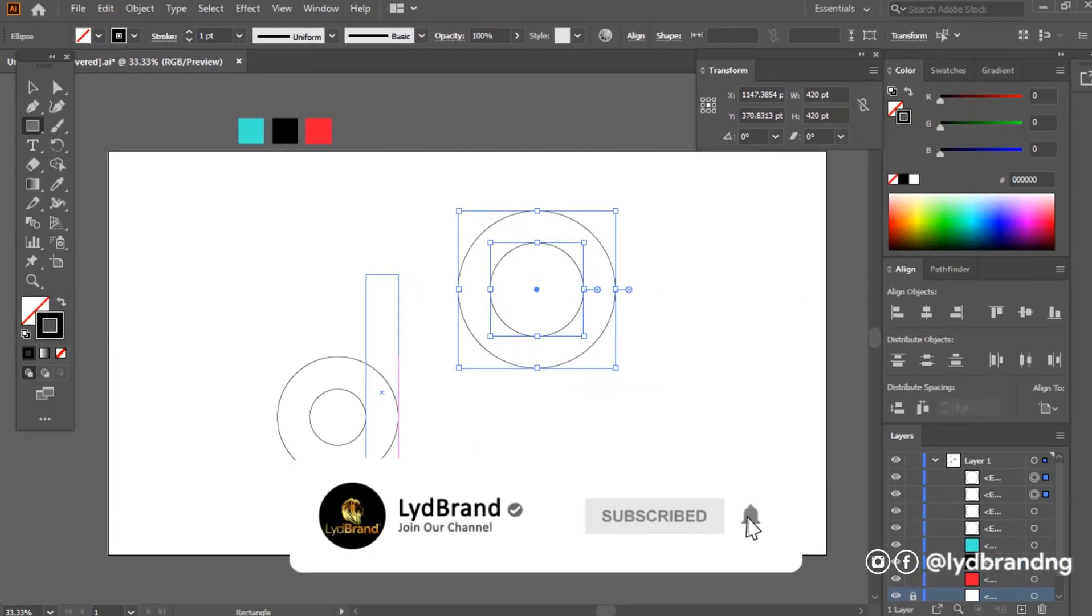
left_click_drag(398, 511, 398, 511)
left_click(803, 116)
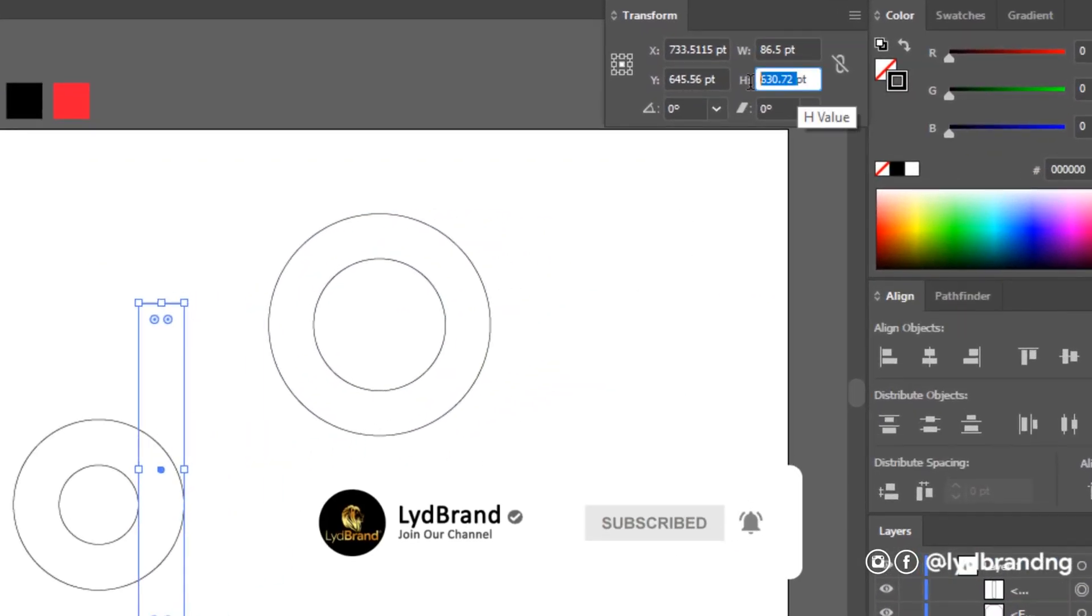
key("Return")
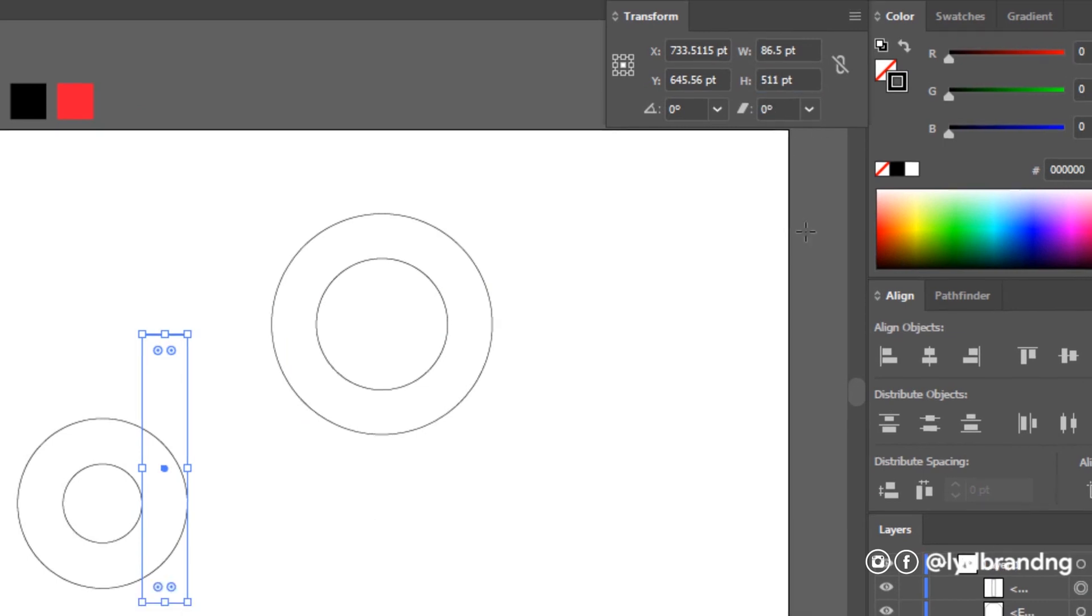
Move the rectangle's base level with the small ring's bottom, and move the large ring so its left band meets the rectangle's top.
key("v")
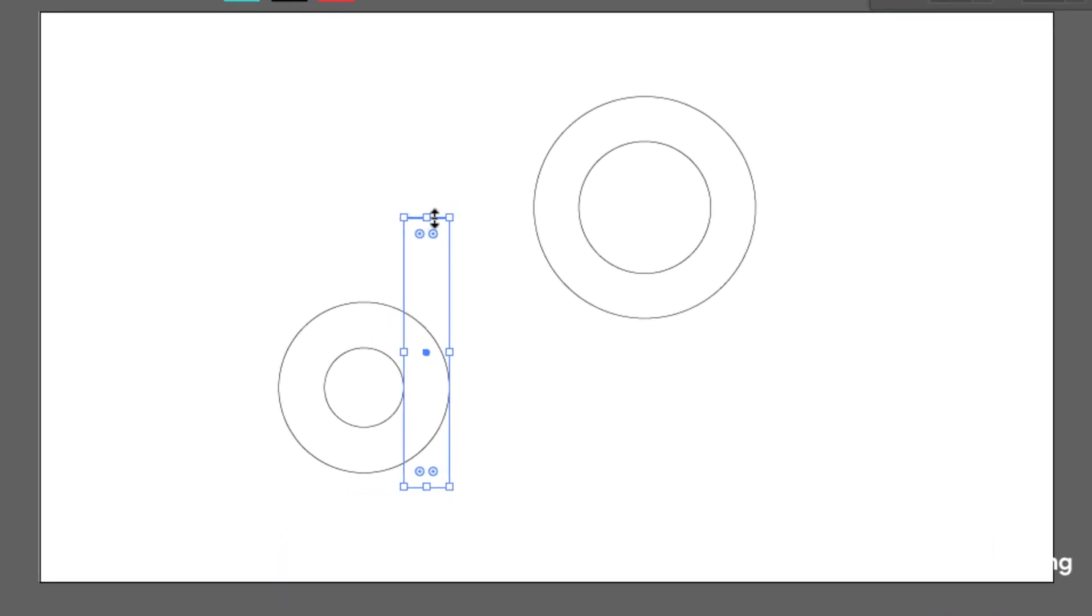
left_click_drag(448, 243, 449, 229)
left_click(681, 310)
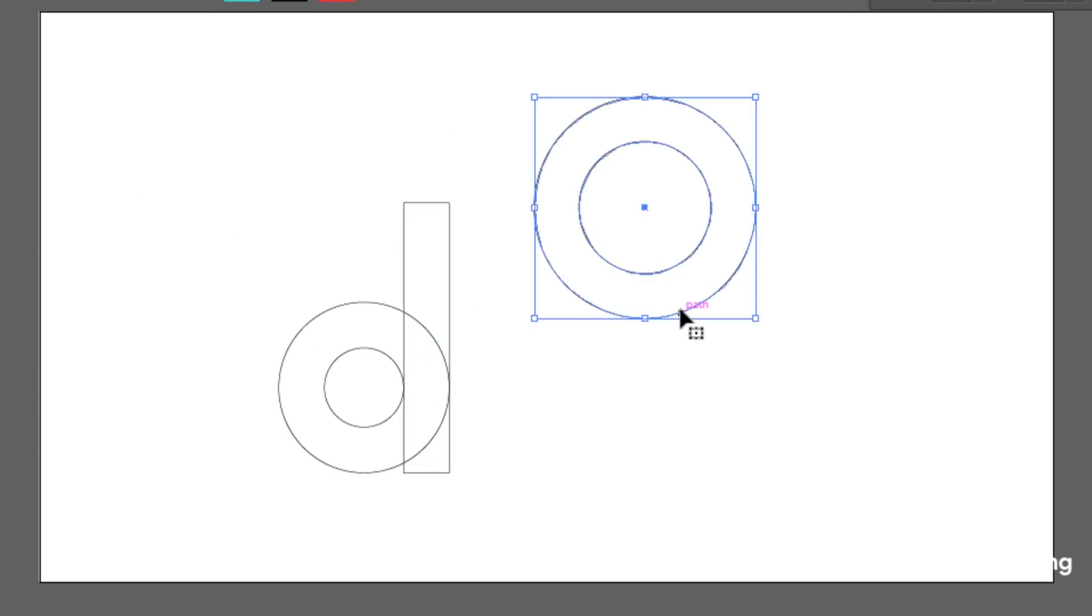
left_click_drag(666, 321, 545, 313)
Select both rings and the rectangle and move them together to the middle of the artboard.
left_click_drag(256, 520, 585, 149)
left_click_drag(563, 244, 661, 254)
left_click(100, 164)
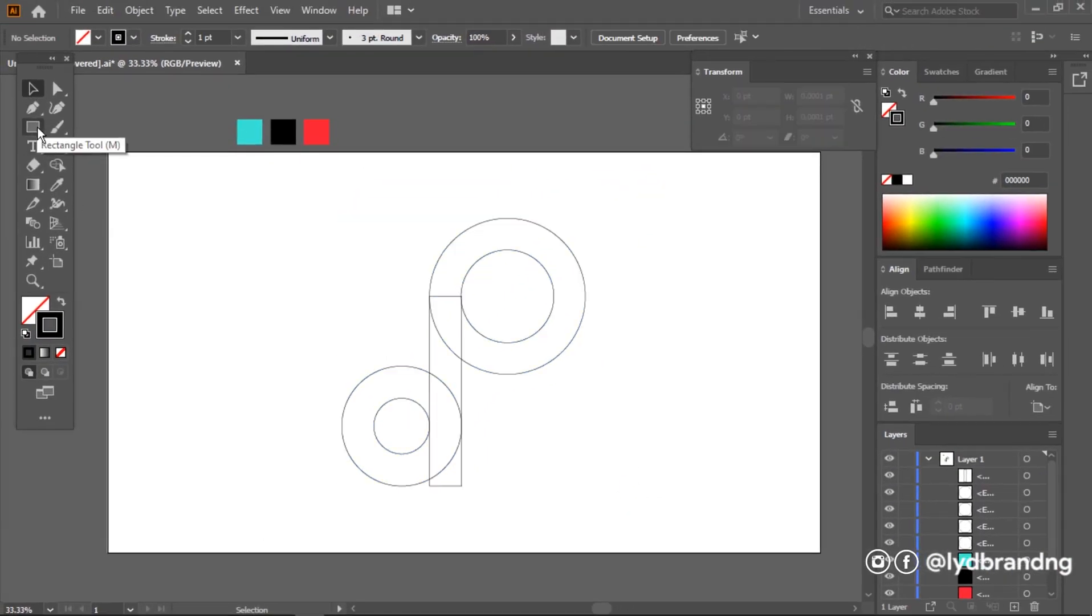
Draw two vertical lines about 863 pt long along the rectangle's left and right edges with the Line Segment tool.
left_click_drag(32, 126, 33, 126)
left_click(74, 207)
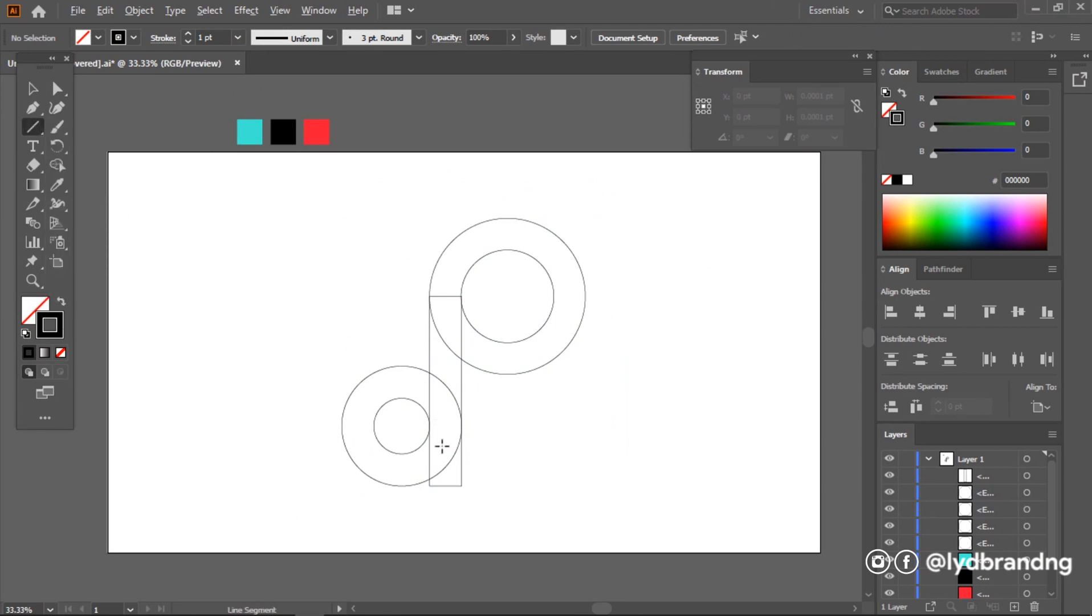
scroll(442, 446, "up", 1)
left_click_drag(580, 383, 581, 409)
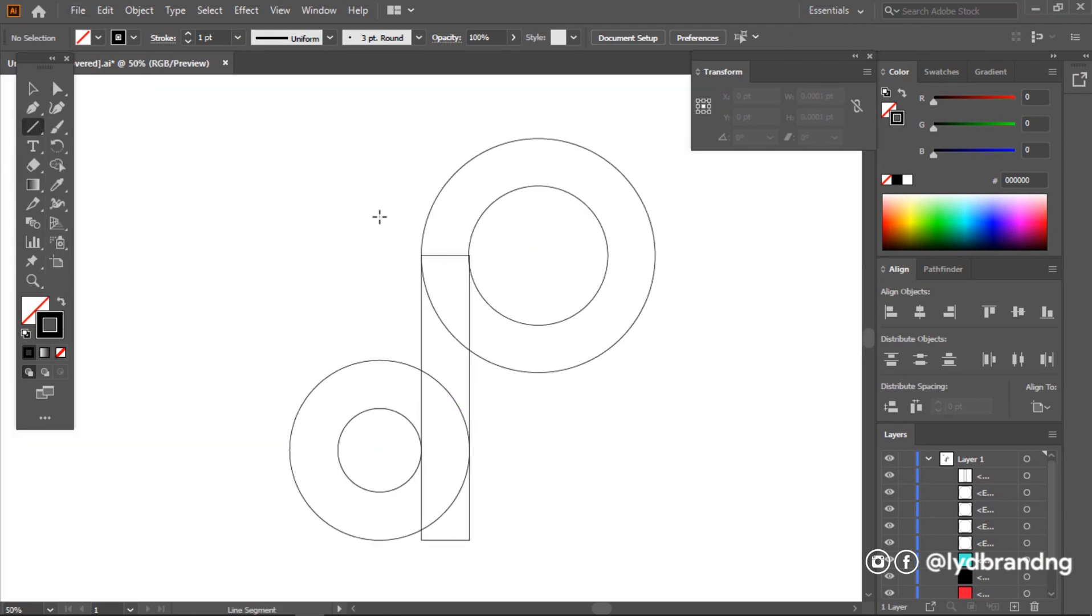
left_click_drag(420, 112, 422, 587)
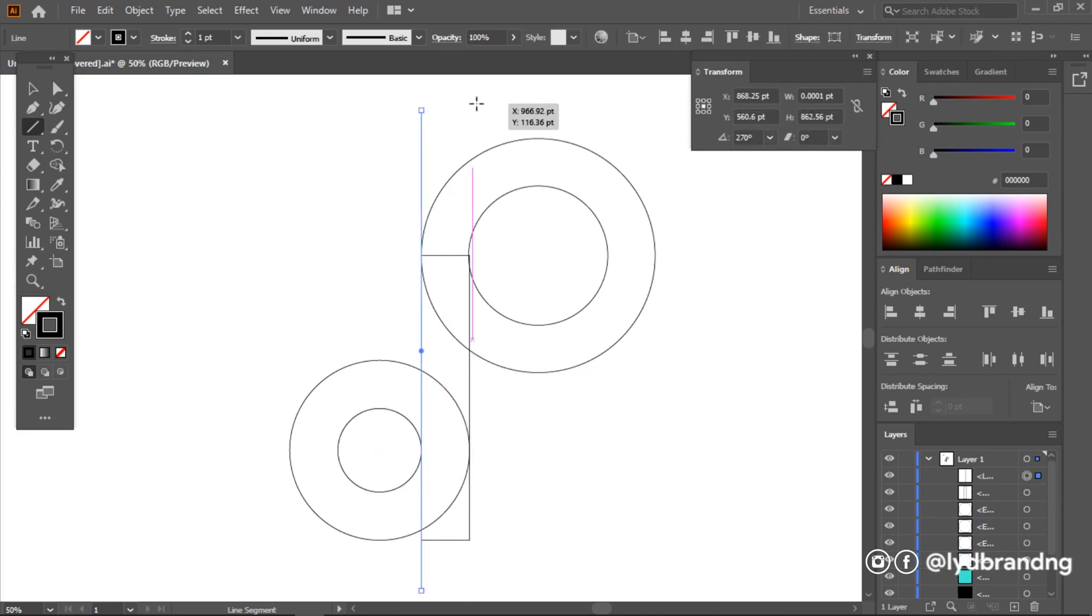
left_click_drag(470, 111, 469, 590)
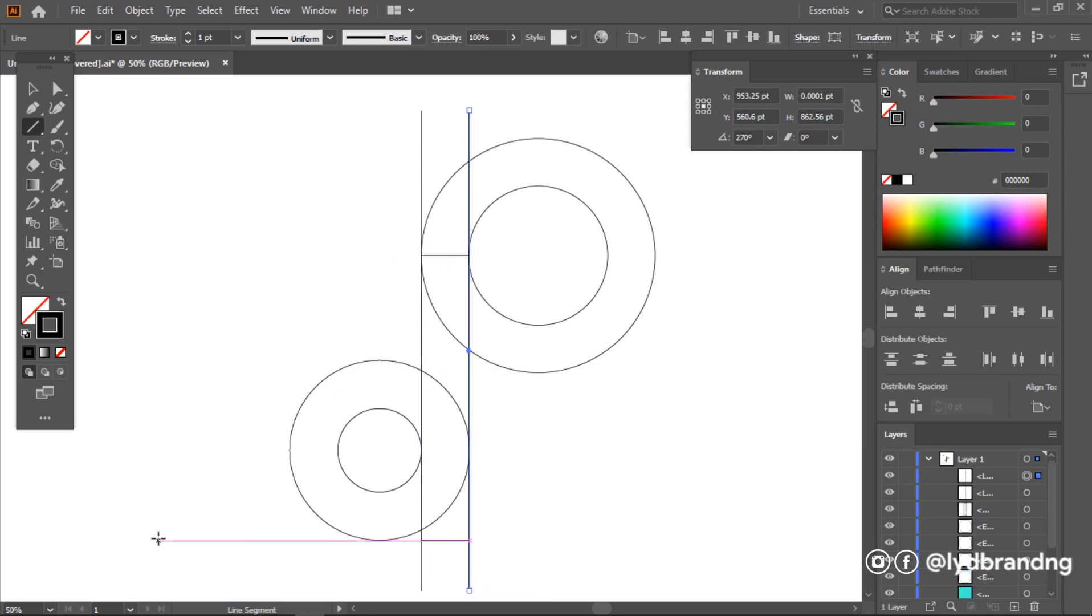
Draw four horizontal lines about 1040 pt long, tangent to the tops and bottoms of the small ring's outer and inner circles.
mouse_move(158, 538)
left_mouse_down()
mouse_move(704, 530)
mouse_move(739, 539)
left_mouse_up()
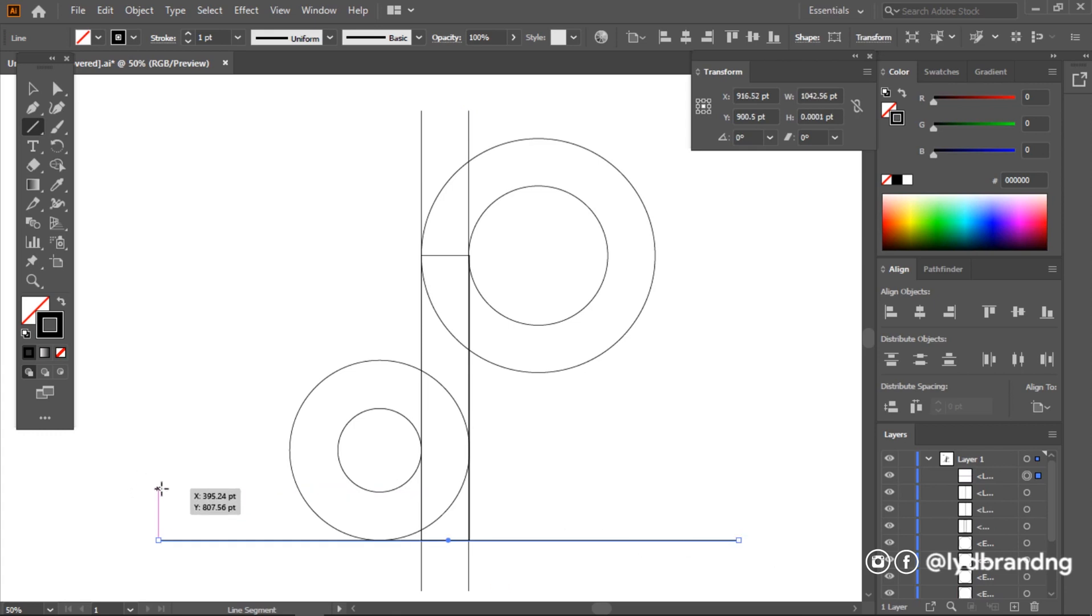
left_click_drag(161, 492, 739, 491)
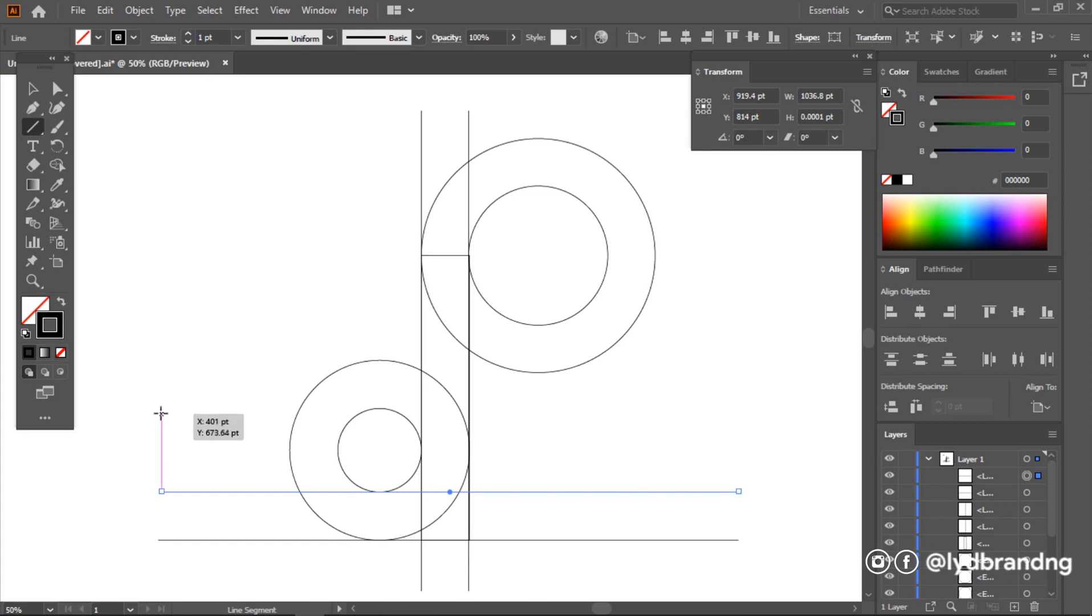
left_click_drag(160, 408, 738, 398)
left_click_drag(159, 360, 739, 348)
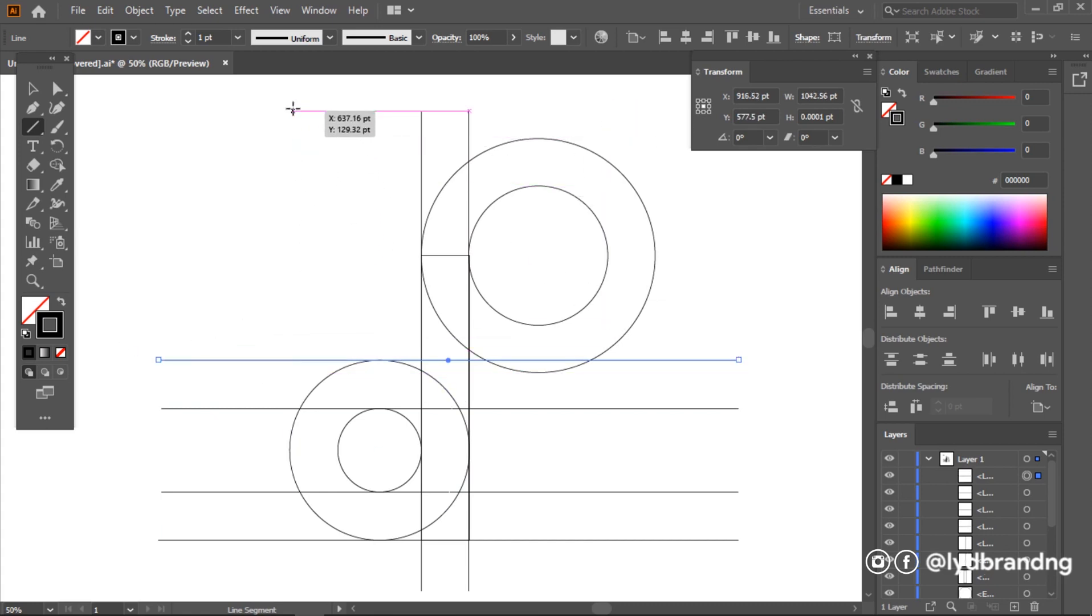
Draw three vertical lines about 863 pt long: at the left edges of the small ring's two circles and just left of the rectangle.
left_click_drag(290, 110, 290, 590)
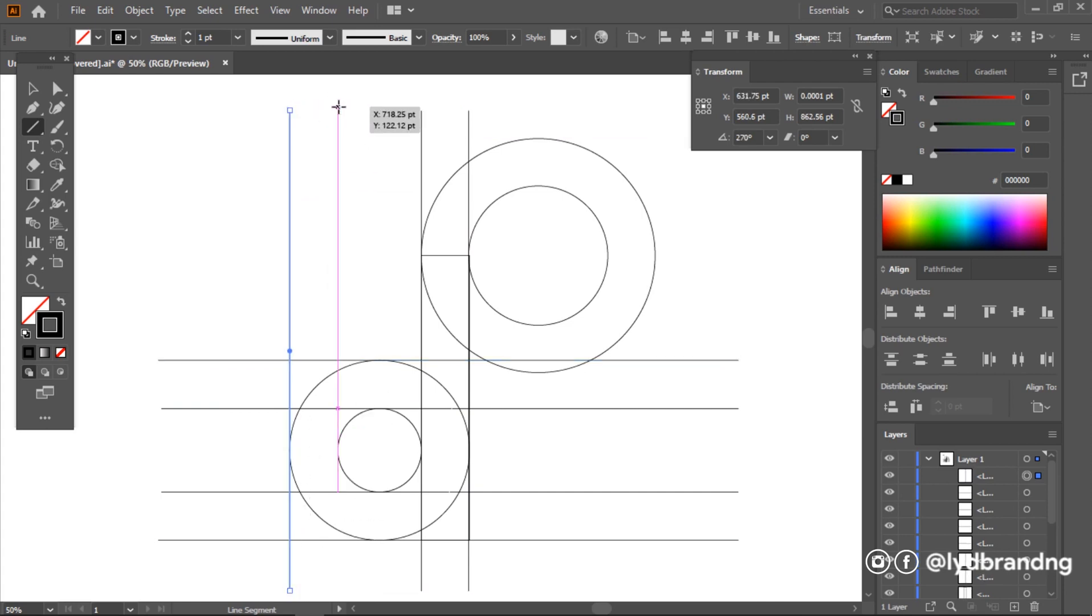
left_click_drag(339, 110, 339, 590)
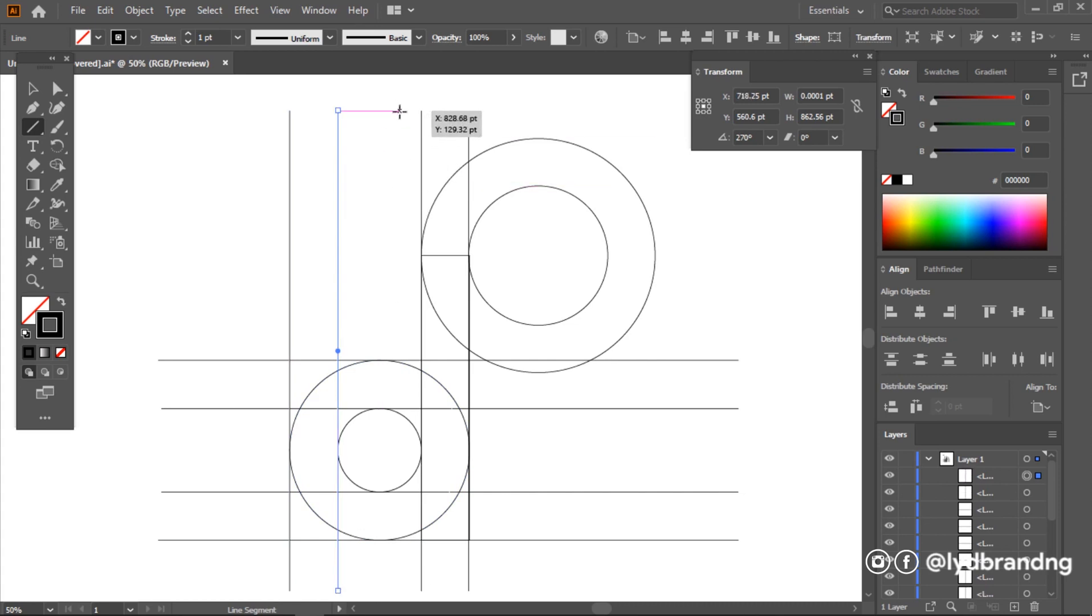
left_click_drag(398, 110, 398, 589)
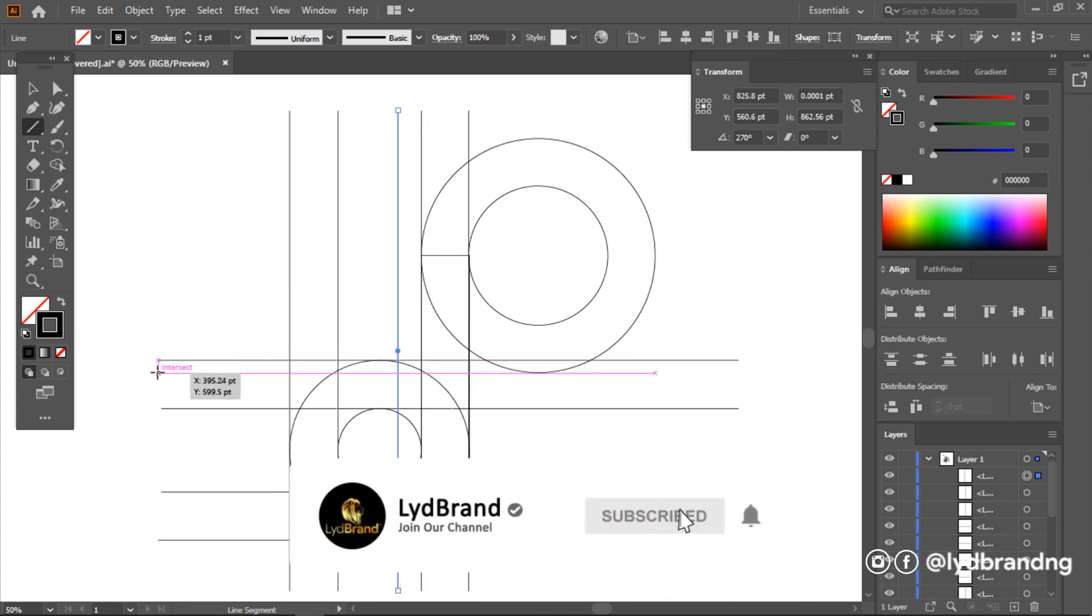
Draw horizontal lines tangent to the bottoms of the large ring's two circles, plus vertical and horizontal lines through its centre.
left_click_drag(158, 372, 739, 372)
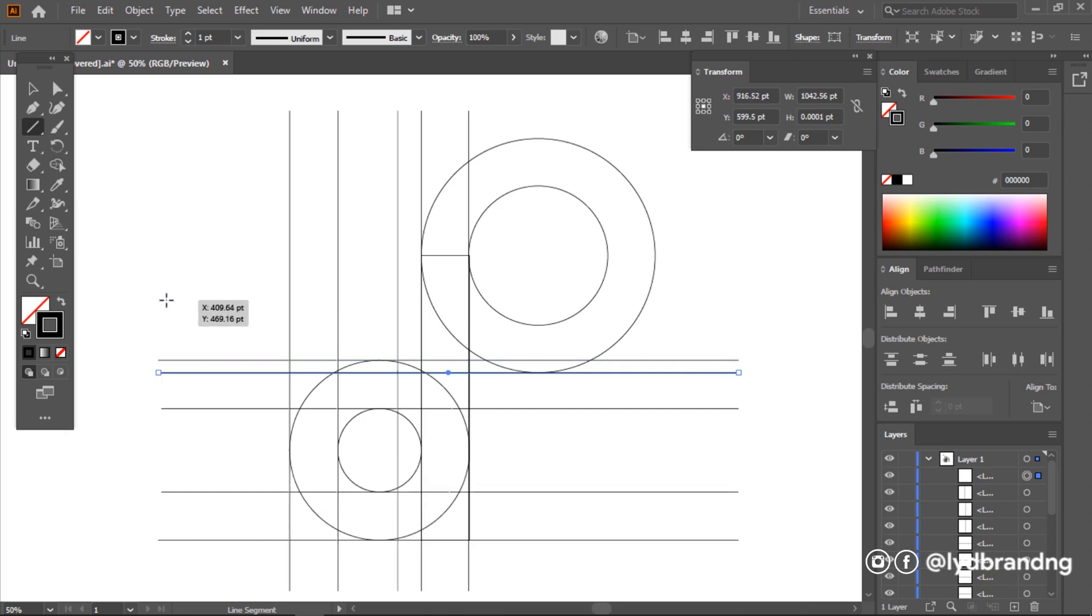
mouse_move(162, 325)
left_mouse_down()
mouse_move(653, 316)
mouse_move(739, 325)
left_mouse_up()
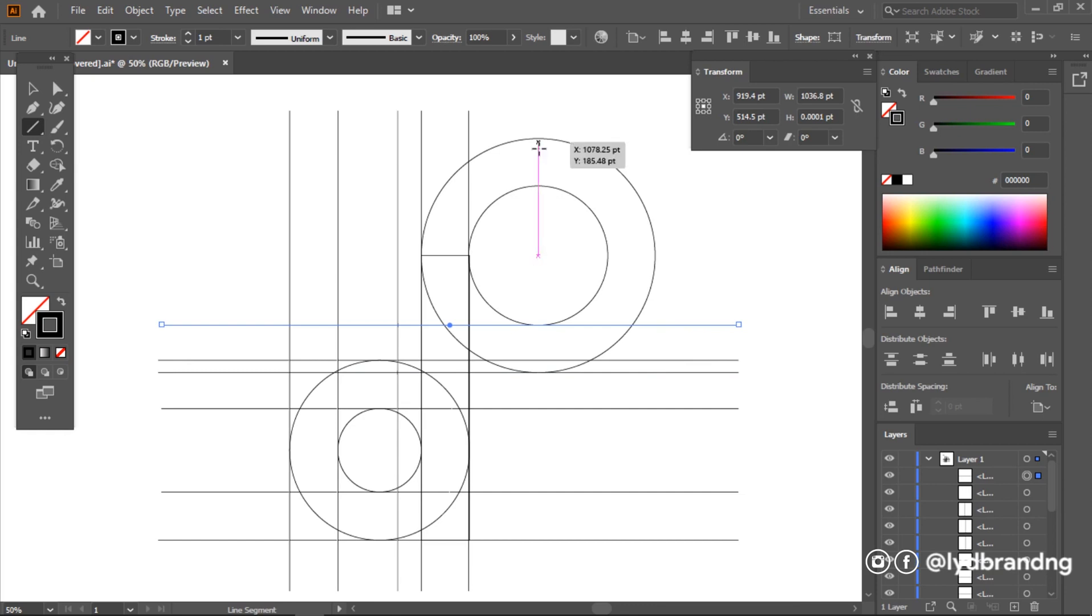
left_click_drag(539, 110, 546, 590)
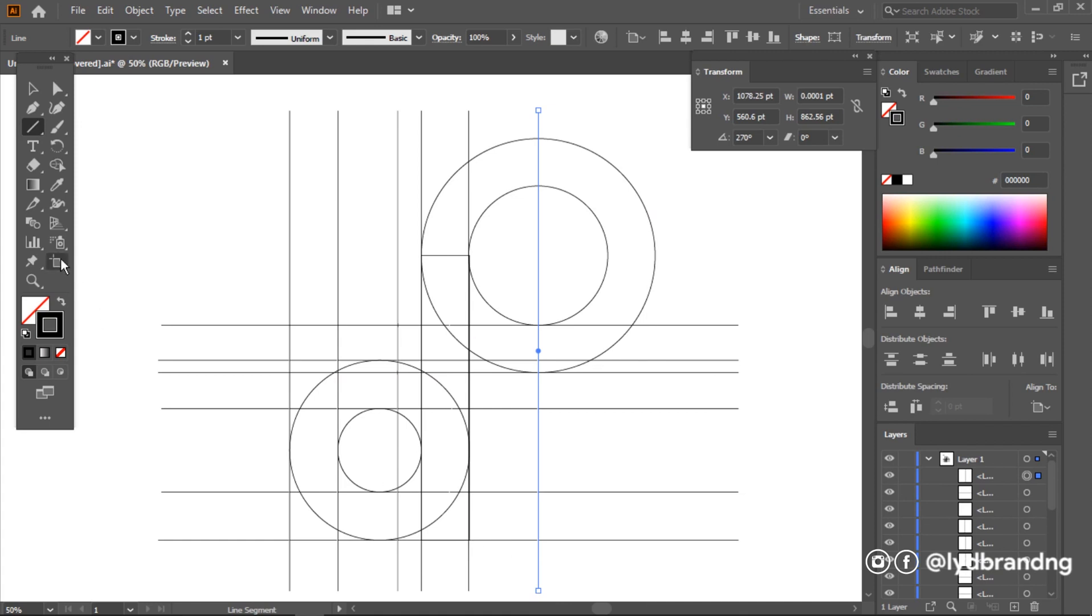
left_click_drag(161, 255, 738, 242)
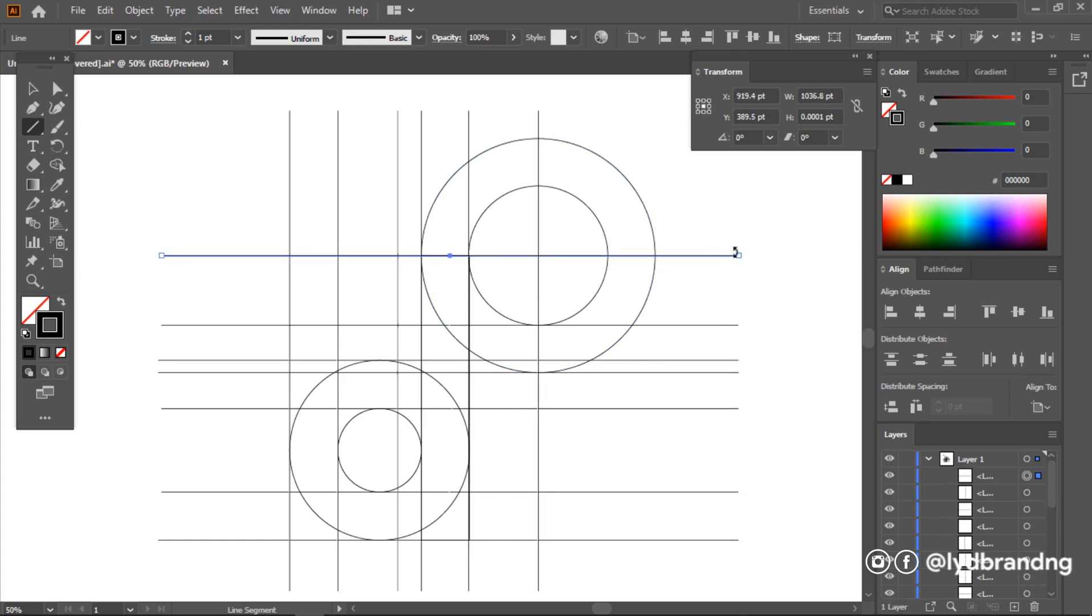
Select all circles, the rectangle and the construction lines, and set up the Shape Builder tool with a black fill.
left_click(31, 89)
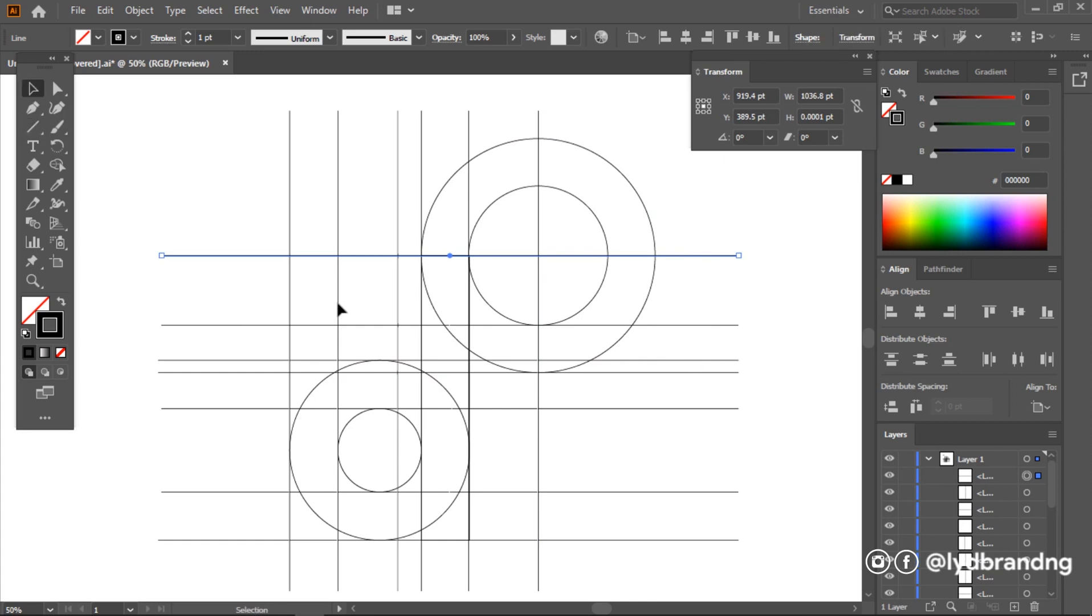
left_click_drag(642, 466, 641, 453)
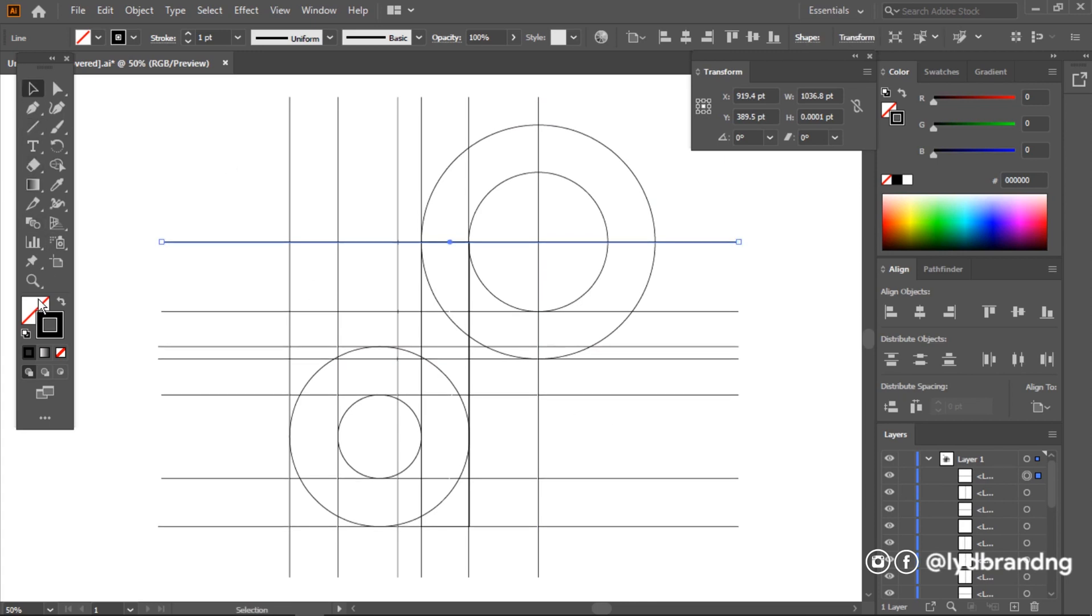
left_click(106, 305)
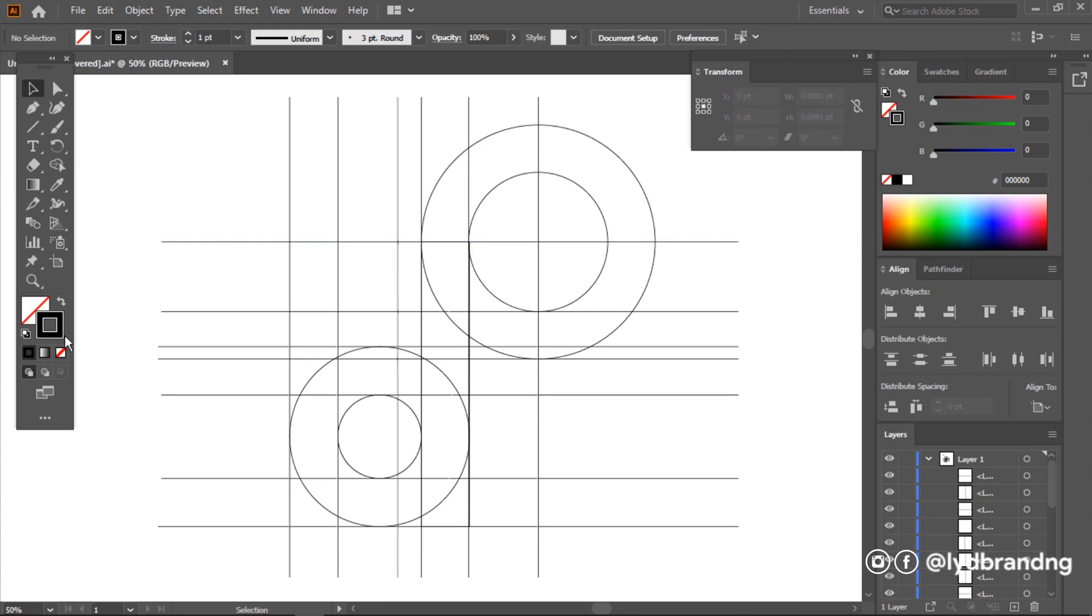
left_click(33, 352)
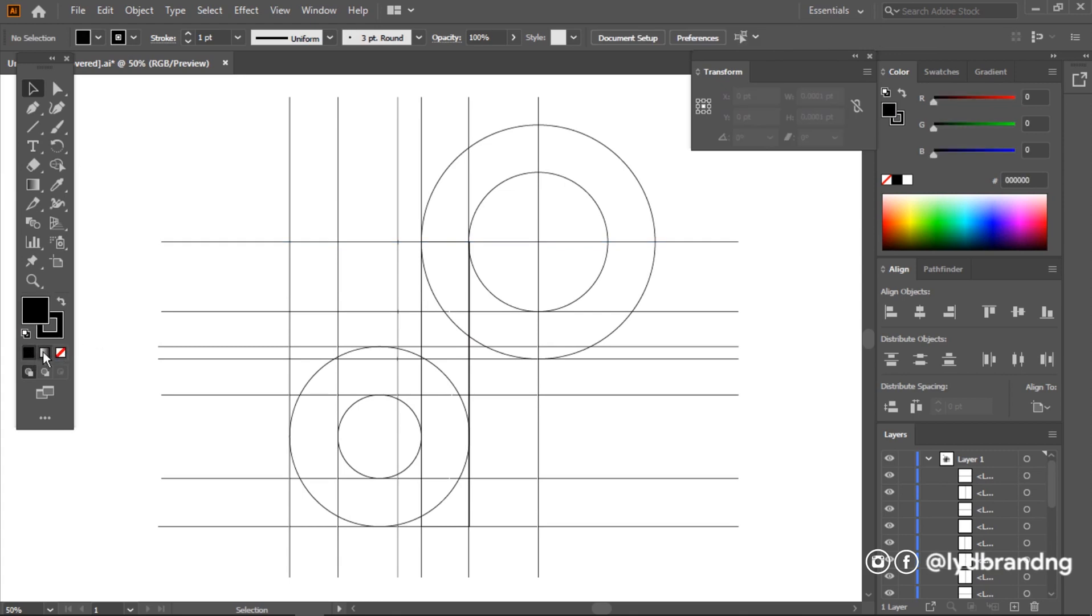
left_click_drag(132, 92, 777, 575)
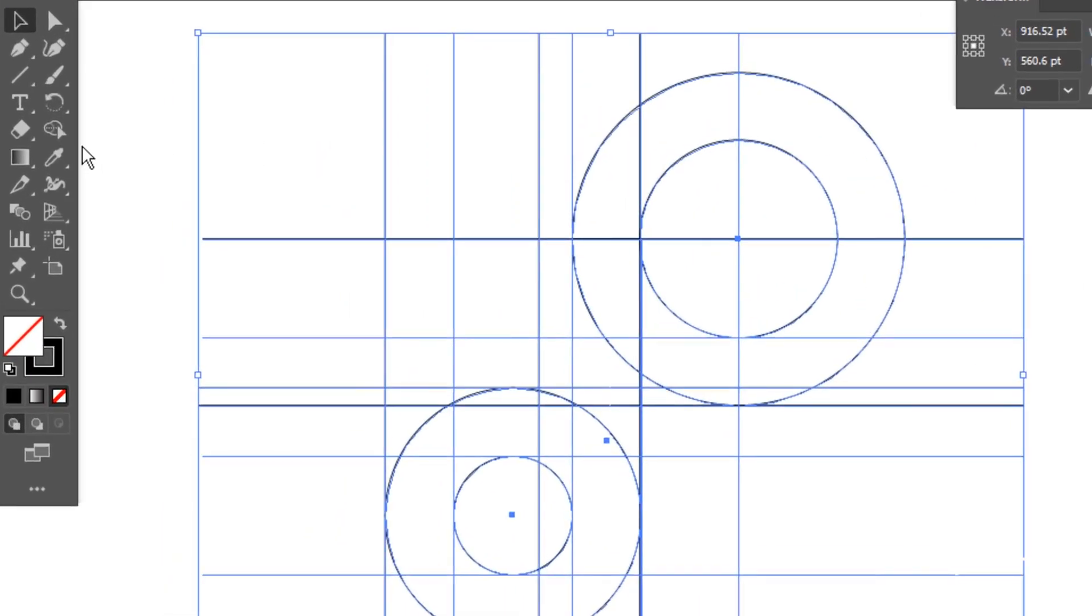
key("shift+m")
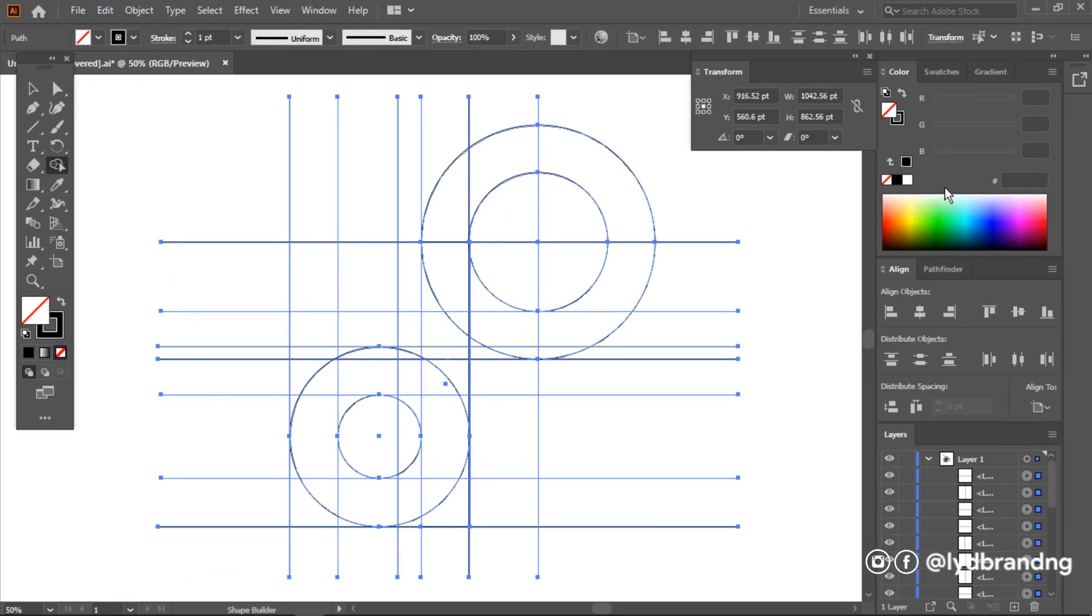
left_click(897, 181)
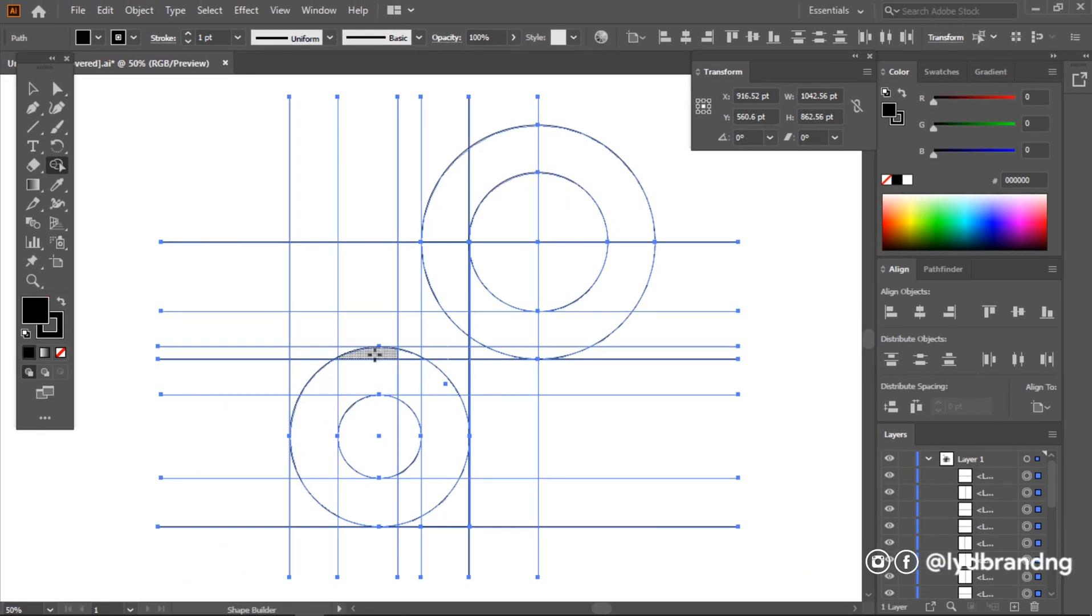
Merge the small ring with its gap, the vertical stem and the large ring's lower-left quarter into one black music-note shape.
mouse_move(378, 353)
left_mouse_down()
mouse_move(324, 384)
mouse_move(338, 408)
left_mouse_up()
left_click_drag(336, 465, 338, 481)
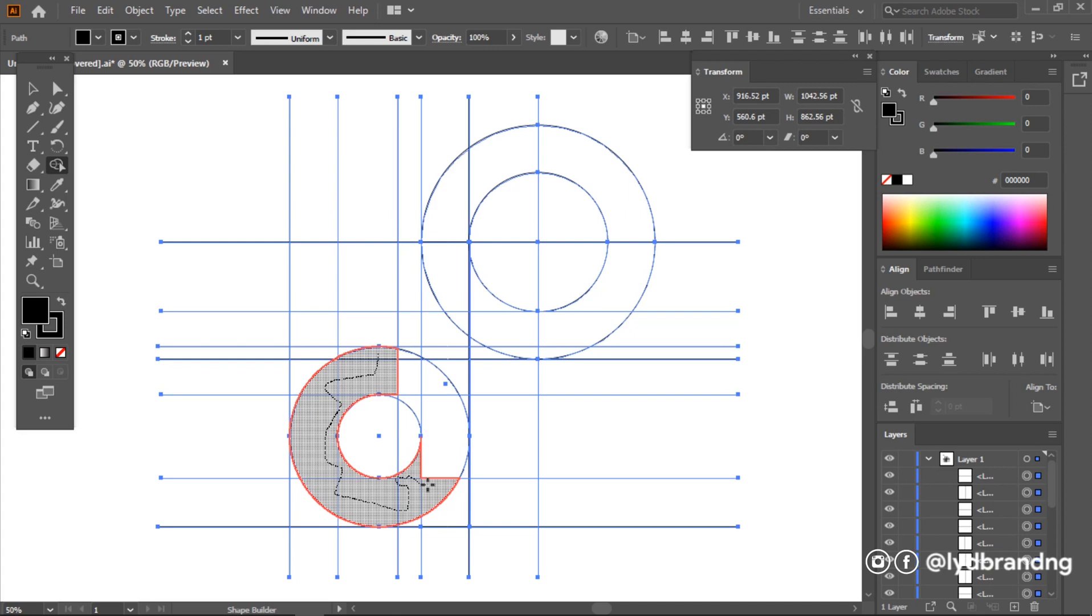
left_click_drag(427, 483, 437, 468)
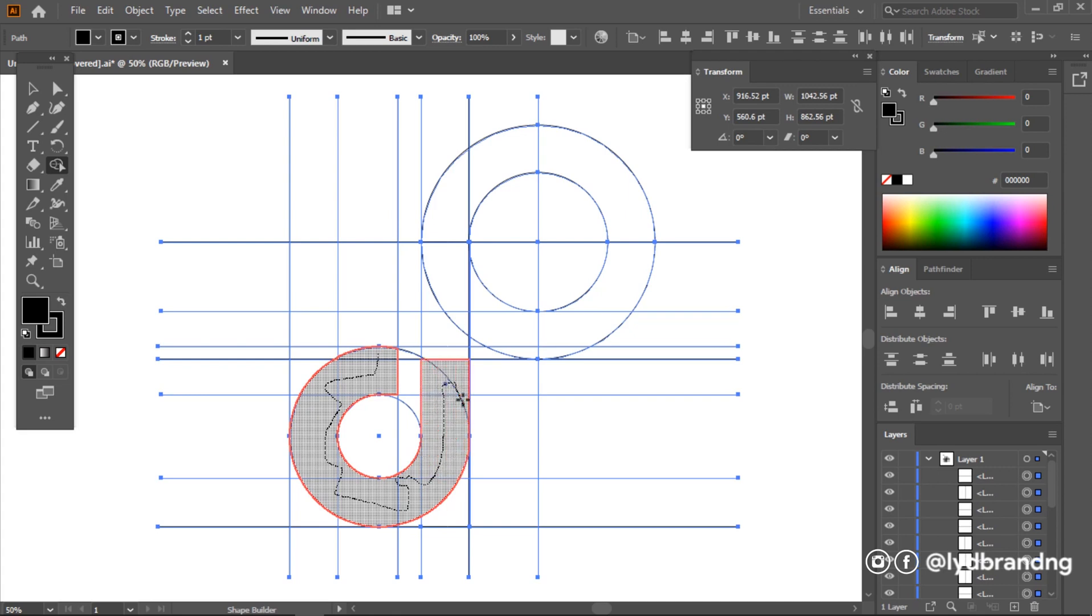
left_click_drag(433, 355, 437, 341)
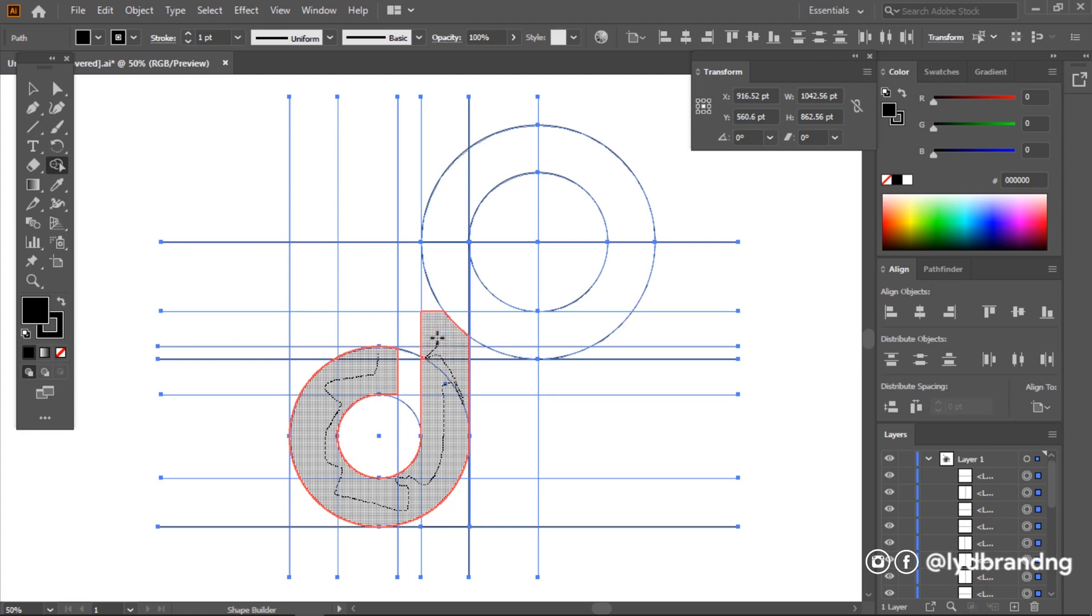
left_click_drag(435, 298, 442, 276)
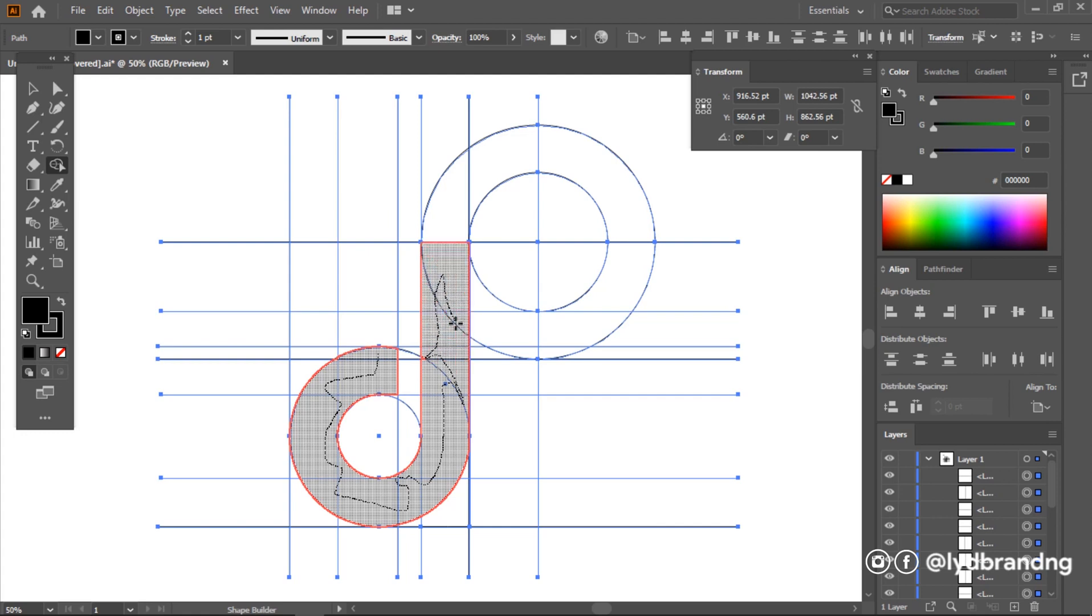
left_click_drag(469, 326, 476, 304)
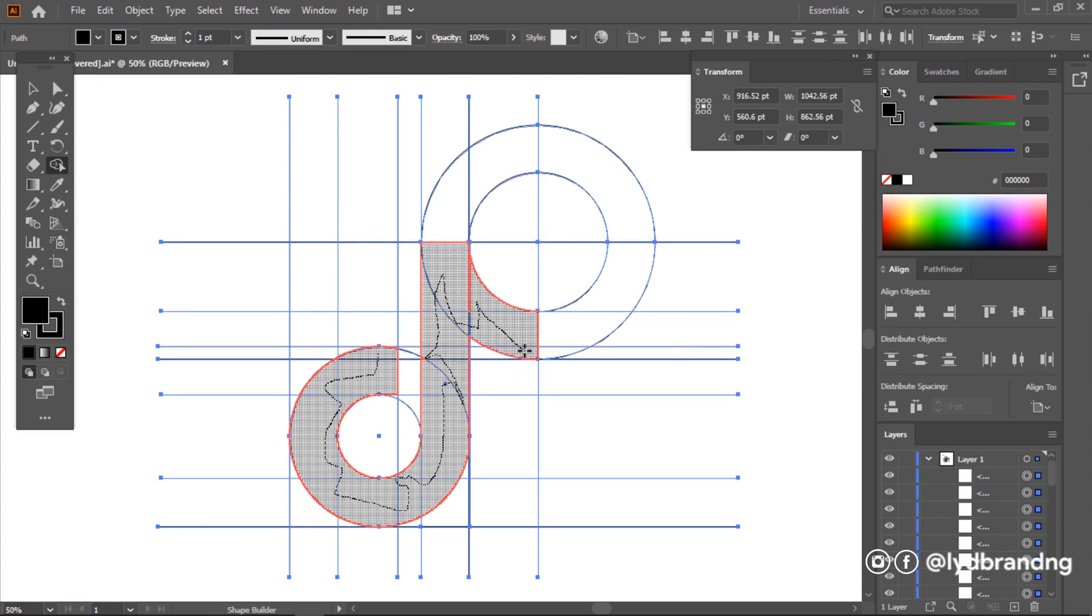
left_click_drag(523, 349, 522, 349)
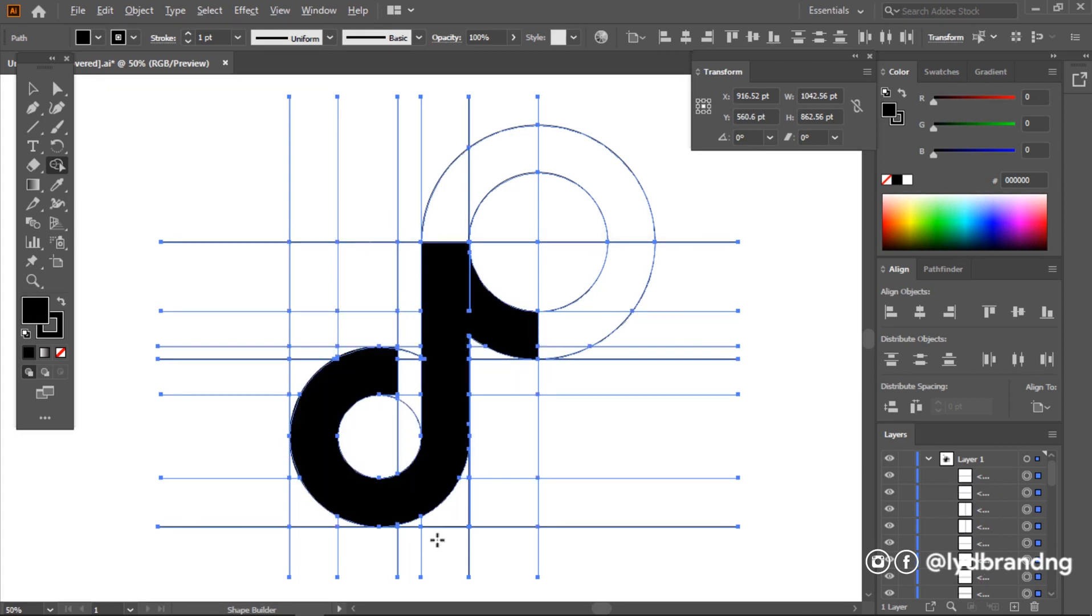
Examine the merged note shape's edges, curves and junctions up close for gaps or missed regions.
scroll(439, 380, "up", 2)
left_click_drag(439, 428, 488, 342)
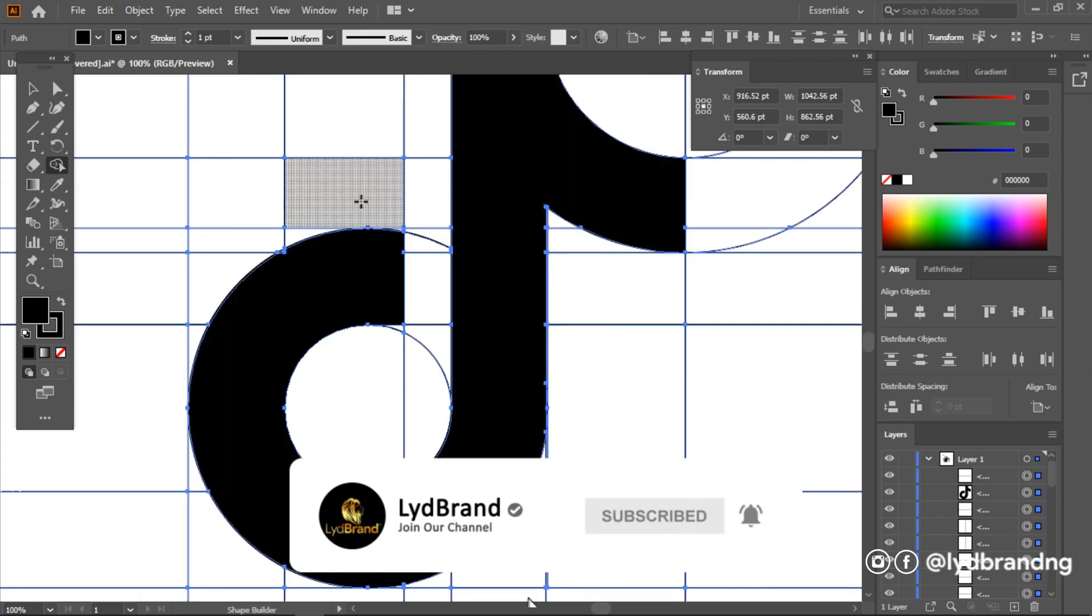
scroll(394, 587, "up", 3)
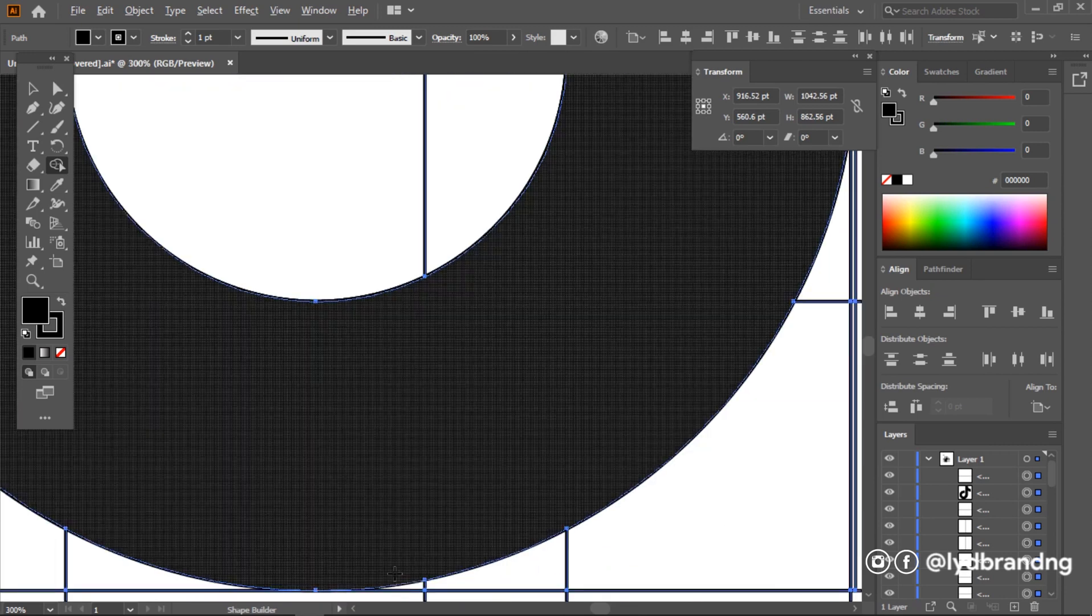
scroll(394, 523, "down", 3)
scroll(365, 200, "up", 3)
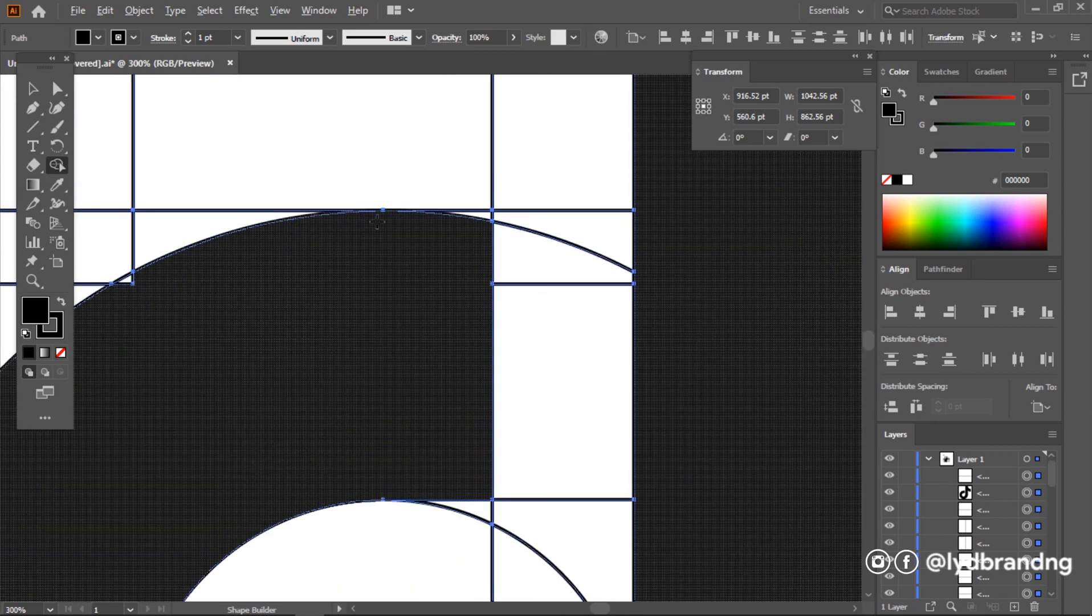
scroll(377, 221, "down", 3)
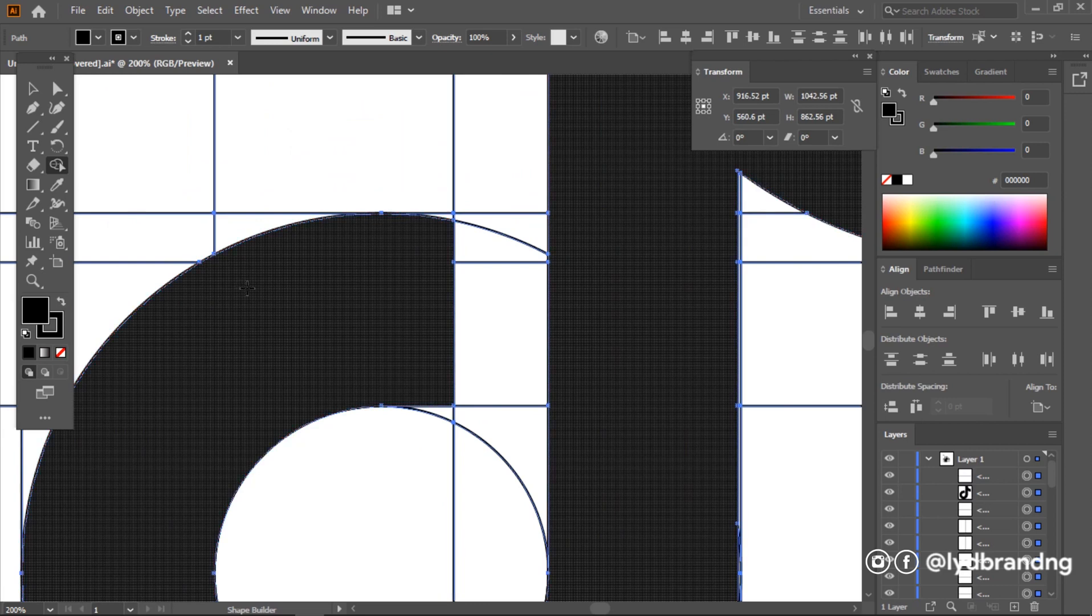
scroll(346, 264, "up", 4)
scroll(396, 284, "down", 3)
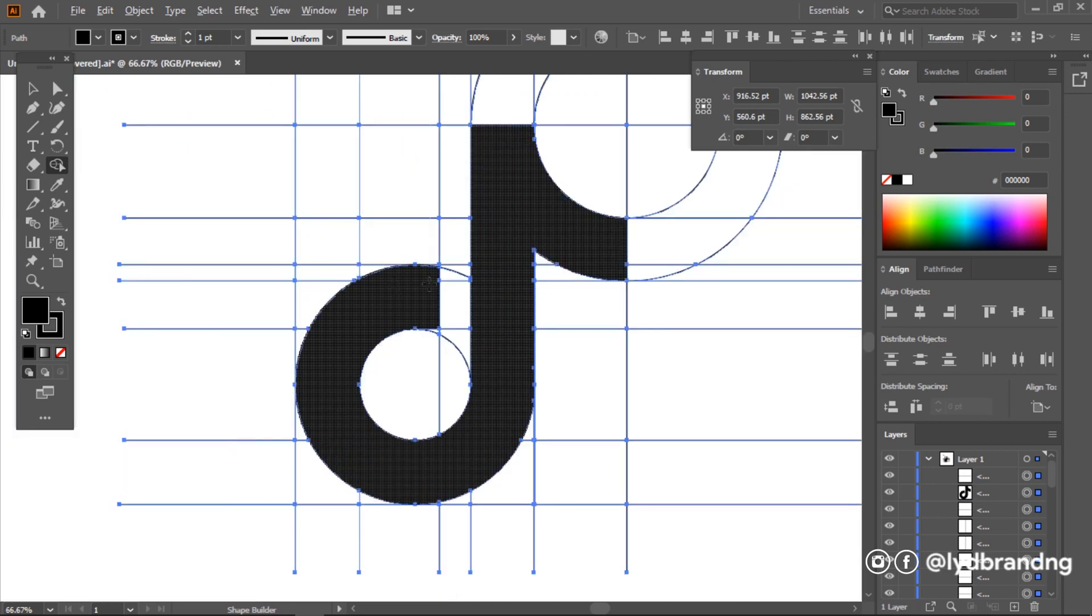
scroll(317, 462, "up", 3)
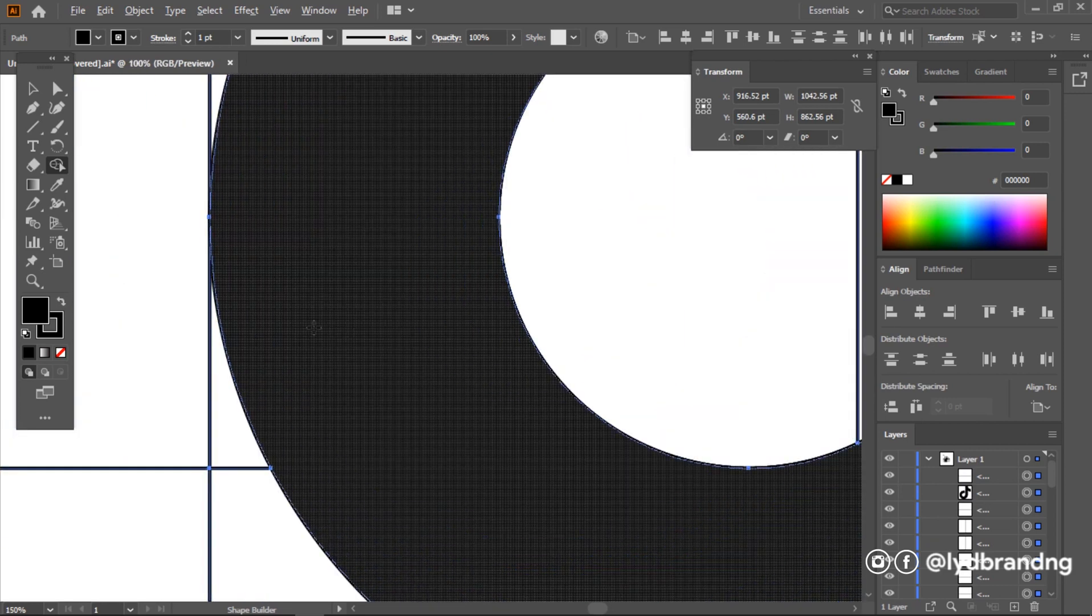
scroll(314, 328, "down", 3)
scroll(546, 346, "up", 2)
scroll(539, 325, "up", 1)
scroll(534, 303, "down", 1)
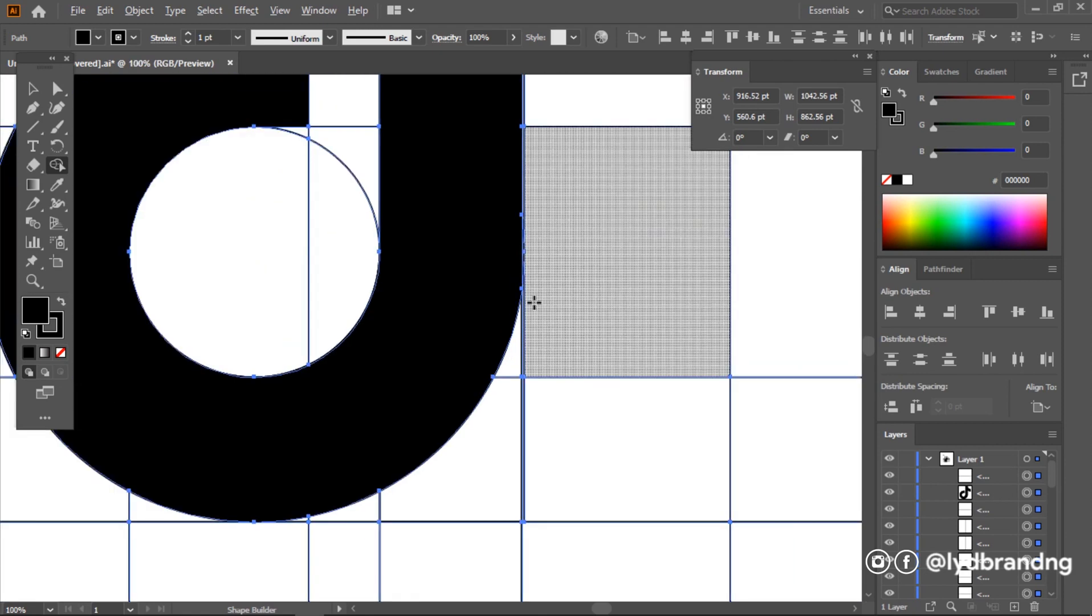
scroll(534, 303, "down", 1)
scroll(605, 190, "up", 3)
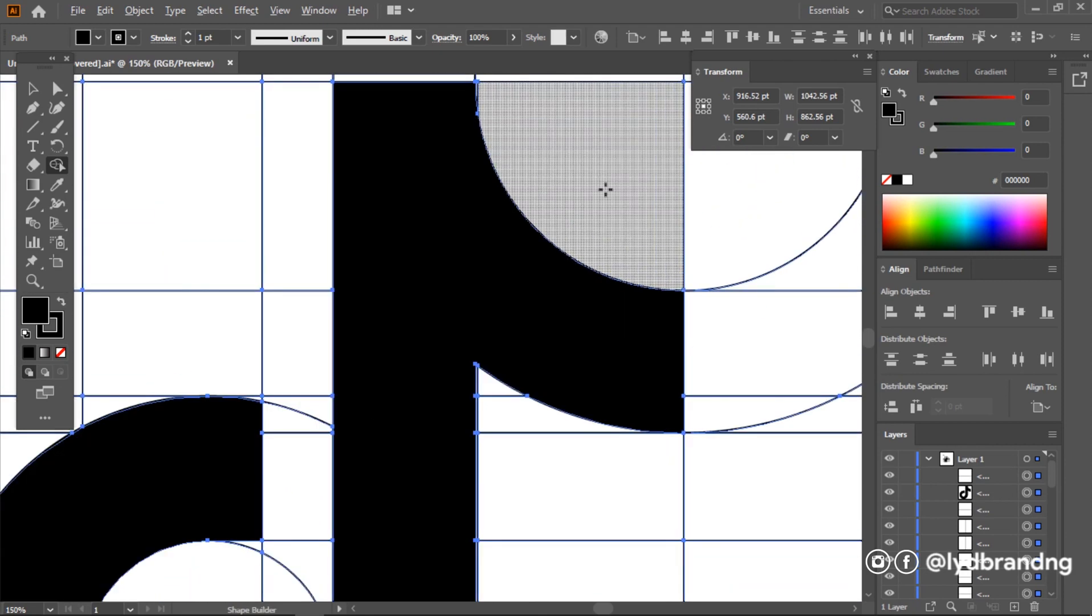
scroll(605, 189, "up", 1)
left_click_drag(468, 275, 478, 410)
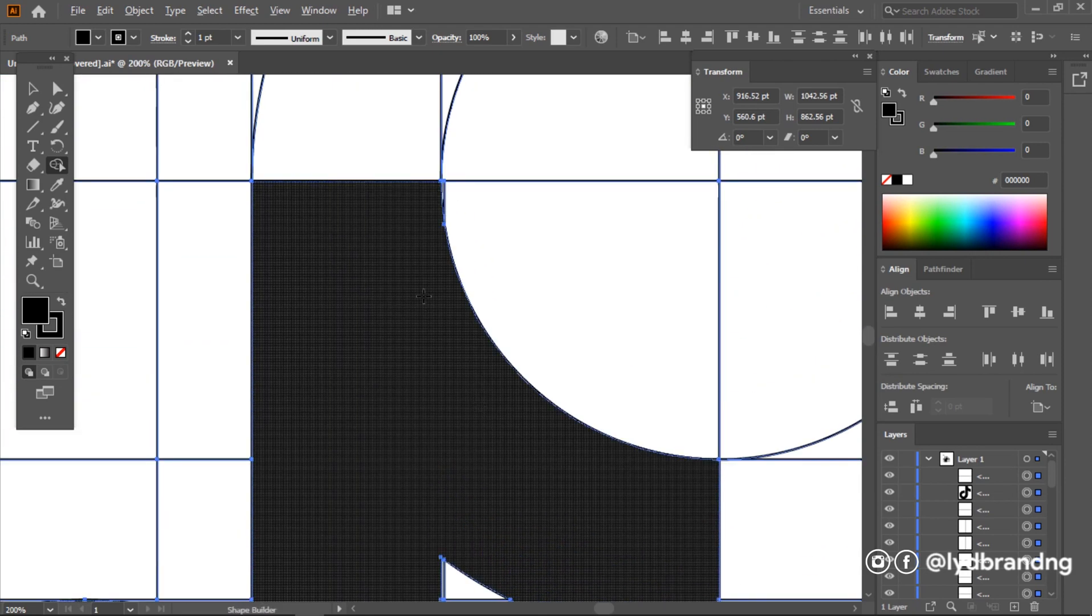
scroll(424, 296, "up", 2)
scroll(424, 296, "down", 1)
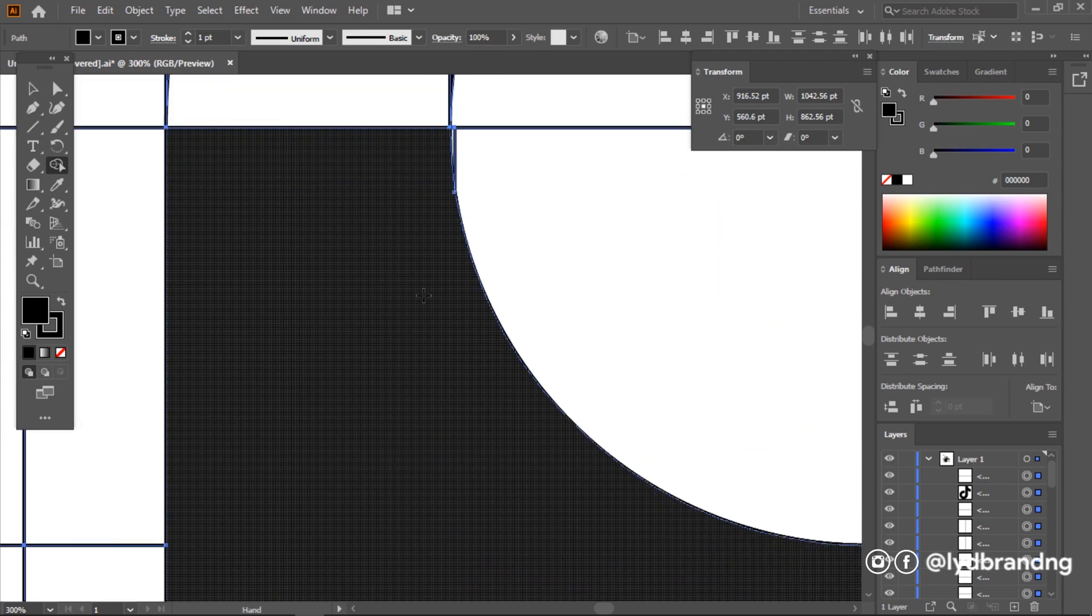
scroll(423, 295, "down", 6)
left_click_drag(403, 453, 441, 417)
Isolate the black note shape by cutting it, deleting all leftover circles and construction lines, and pasting it back in place.
left_click(34, 90)
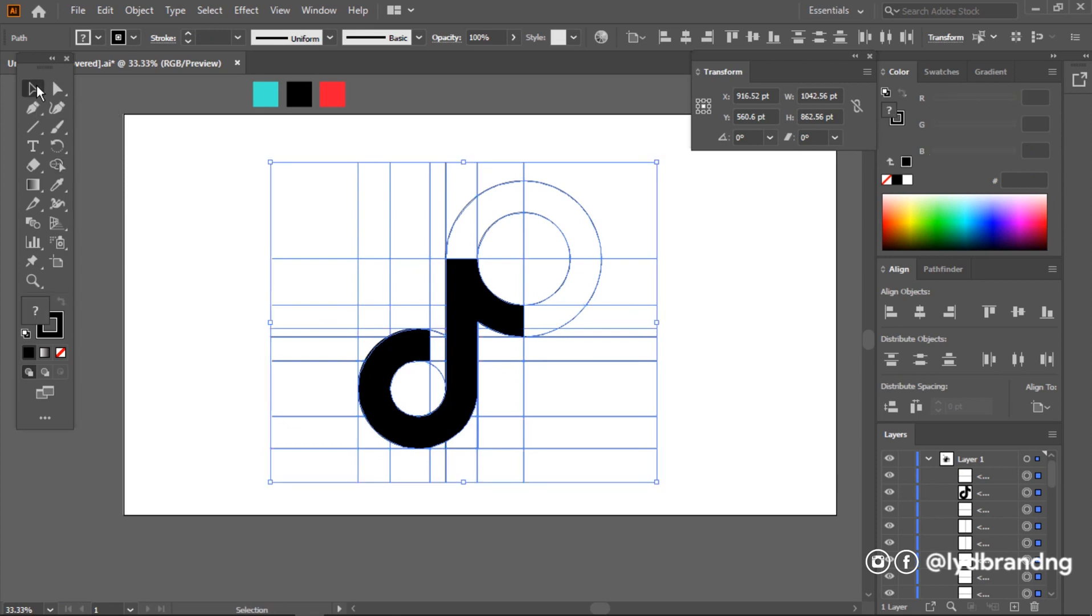
left_click(235, 362)
key("a")
left_click(443, 421)
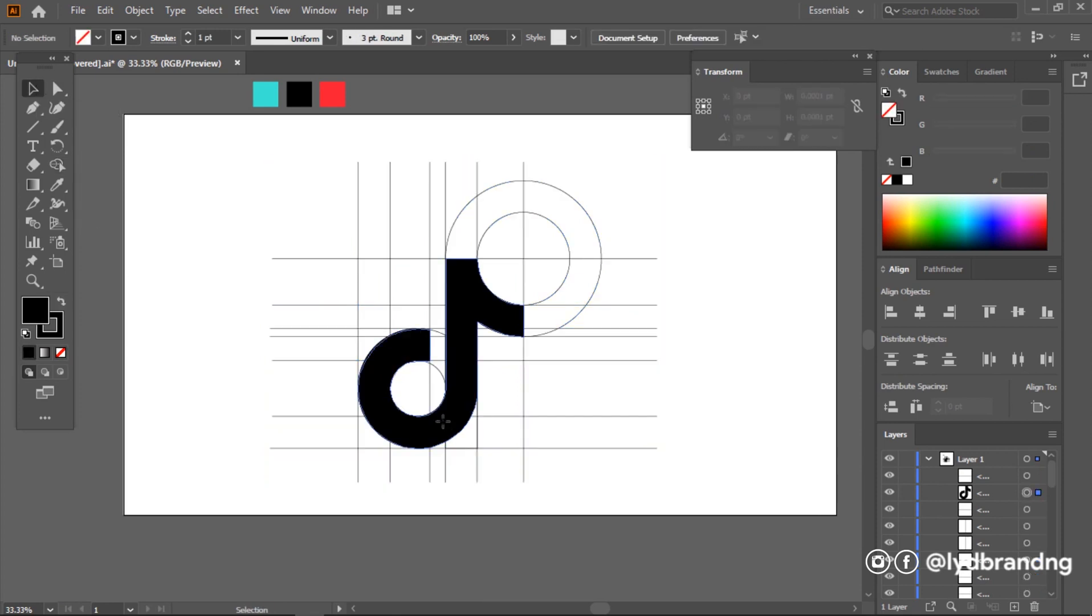
key("Delete")
key("v")
left_click_drag(221, 497, 706, 150)
key("Delete")
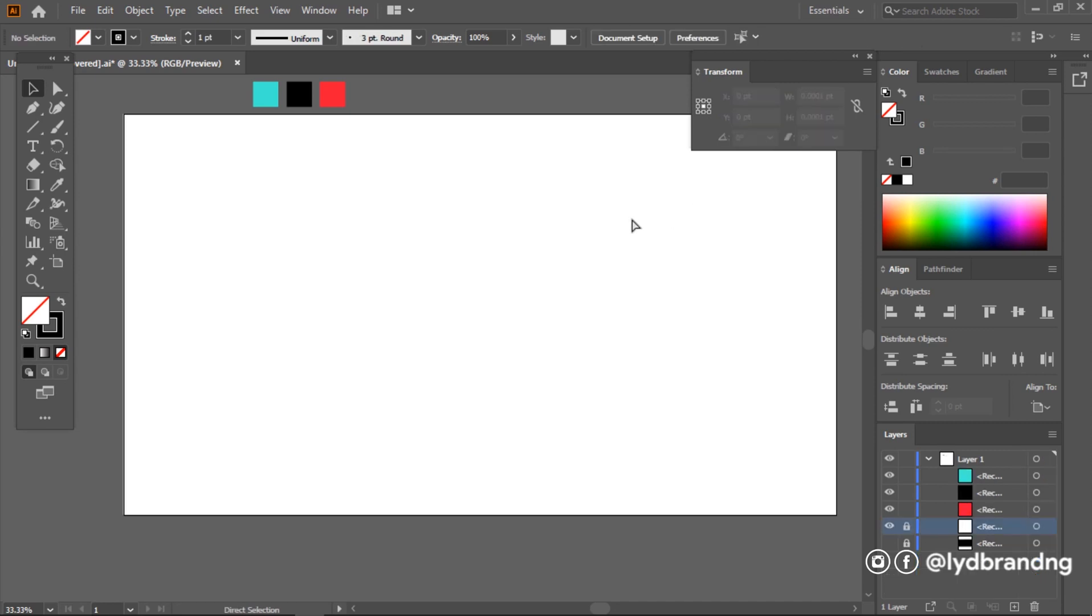
key("ctrl+f")
Move the note shape up on the artboard and duplicate it with an offset of about 28 pt up and to the left.
left_click_drag(470, 343, 521, 287)
left_click(525, 343)
left_click_drag(500, 339, 476, 323)
Recolour the upper-left note copy by sampling the cyan swatch with the Eyedropper.
left_click(58, 182)
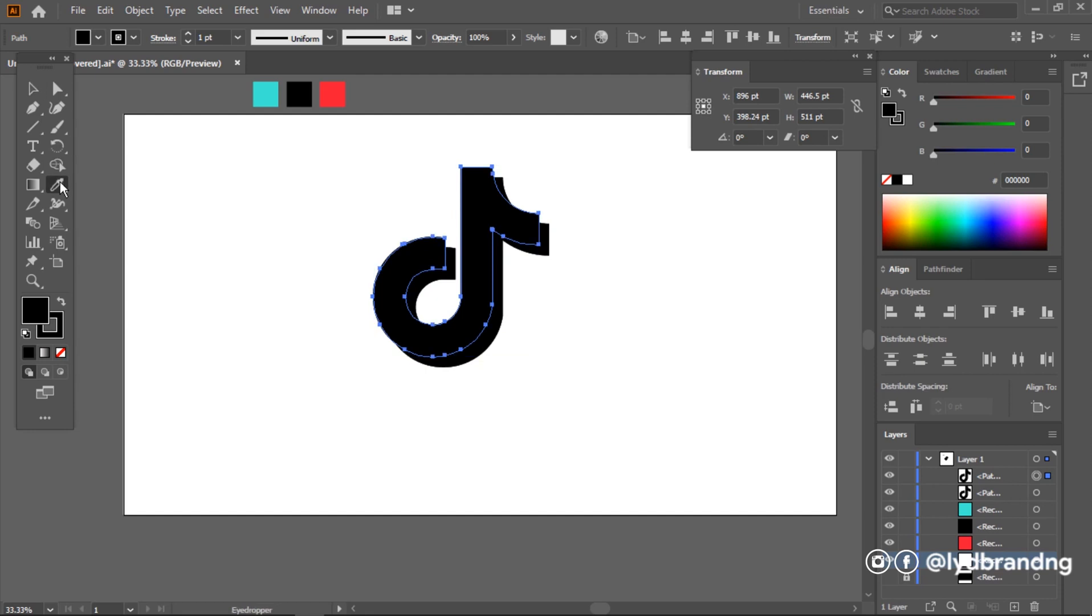
left_click(265, 95)
left_click(33, 88)
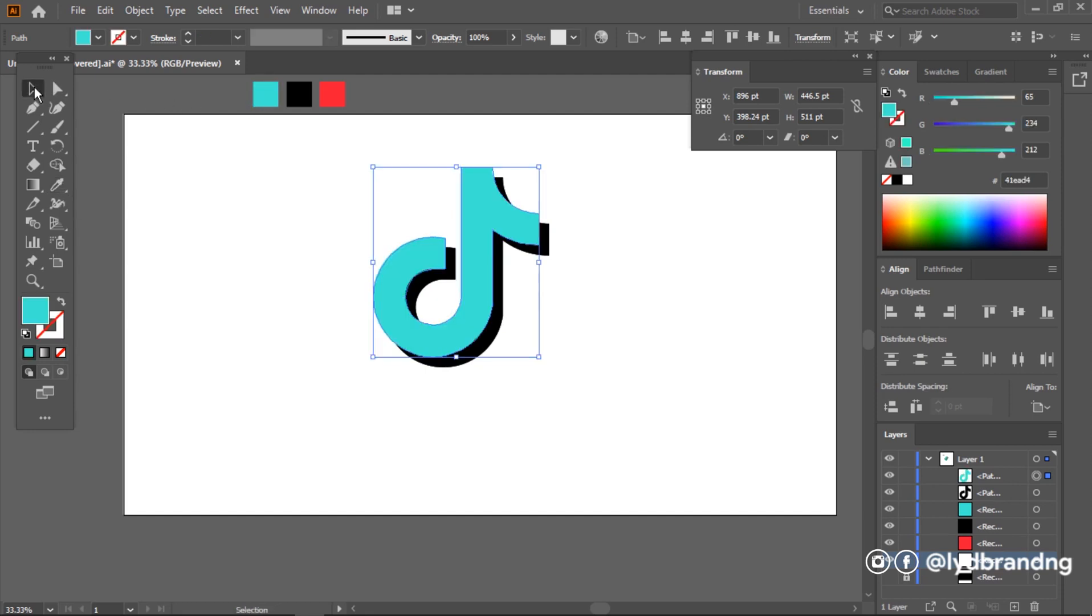
Recolour the black note shape behind the cyan one by sampling the red swatch with the Eyedropper.
left_click(493, 396)
left_click(447, 358)
left_click(57, 183)
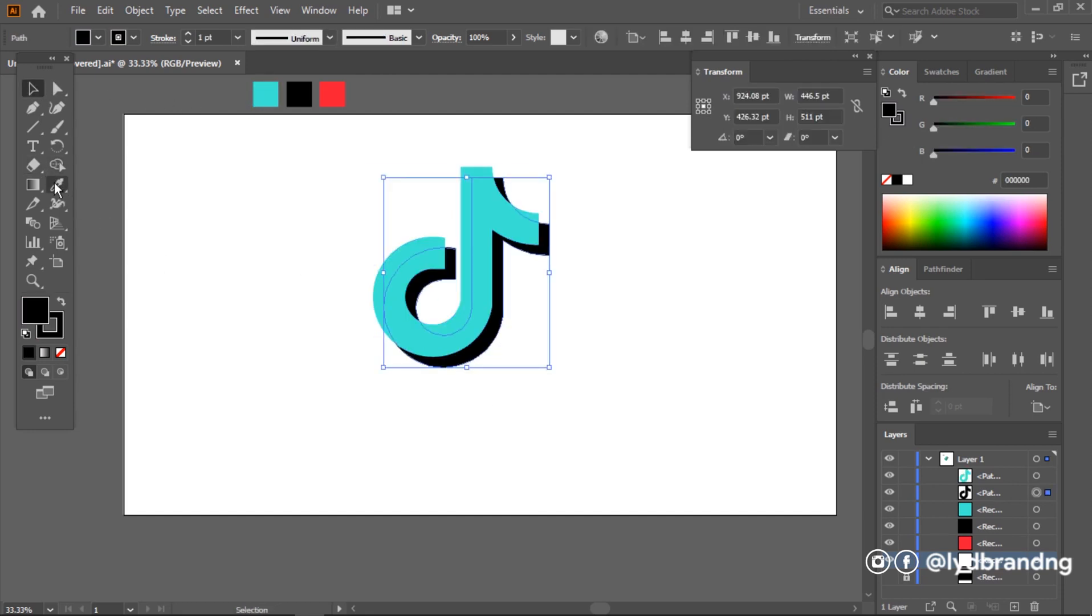
left_click(332, 95)
left_click(32, 88)
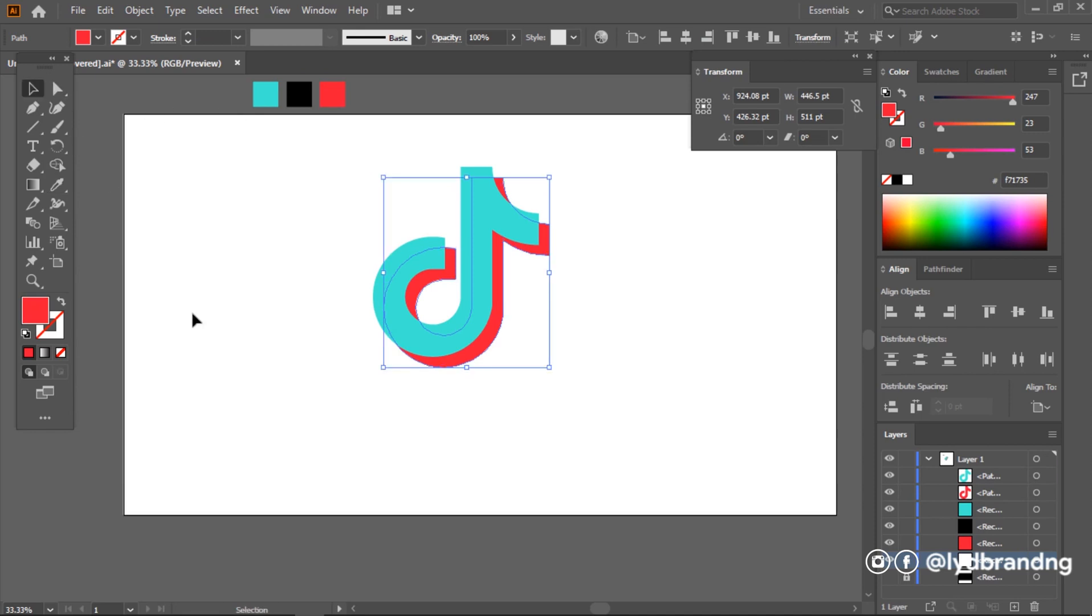
left_click(193, 317)
Set the cyan note's blending mode to Multiply so it overlaps darkly with the red note.
left_click(870, 55)
left_click(476, 252)
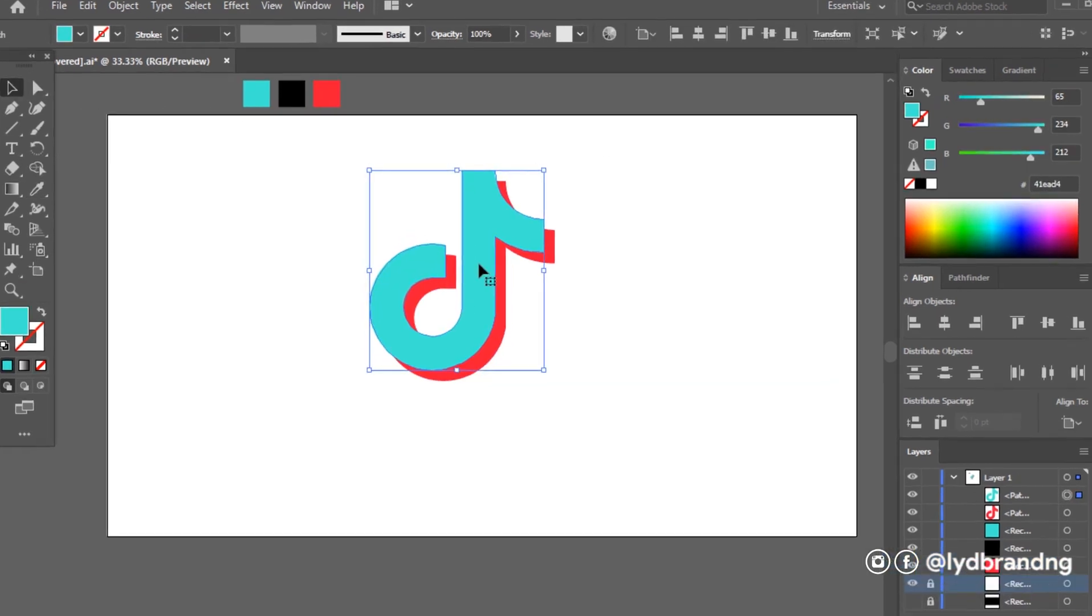
left_click(445, 38)
left_click(345, 64)
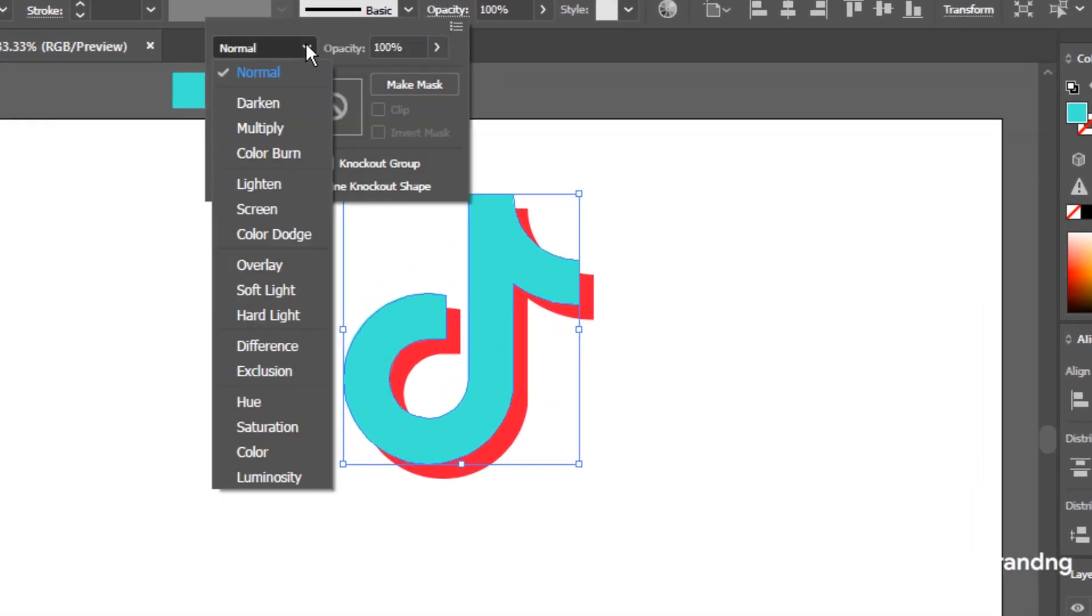
left_click(282, 127)
left_click(311, 521)
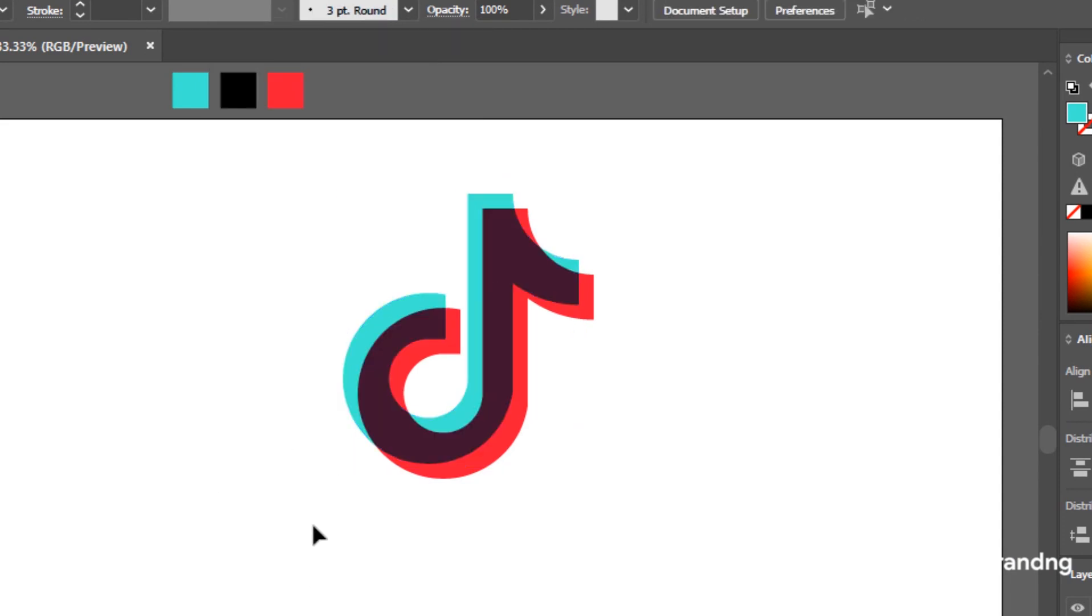
Nudge the cyan note slightly right and down to narrow its offset from the red note.
left_click(487, 260)
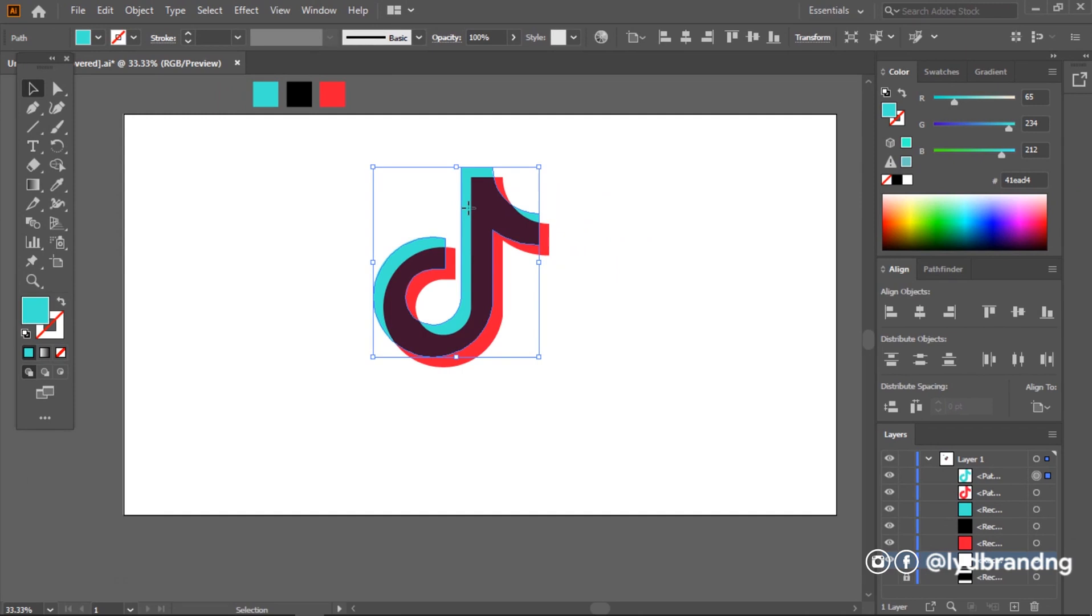
key("shift+Right")
key("shift+Right")
key("shift+Down")
key("shift+Down")
key("shift+Left")
key("shift+Up")
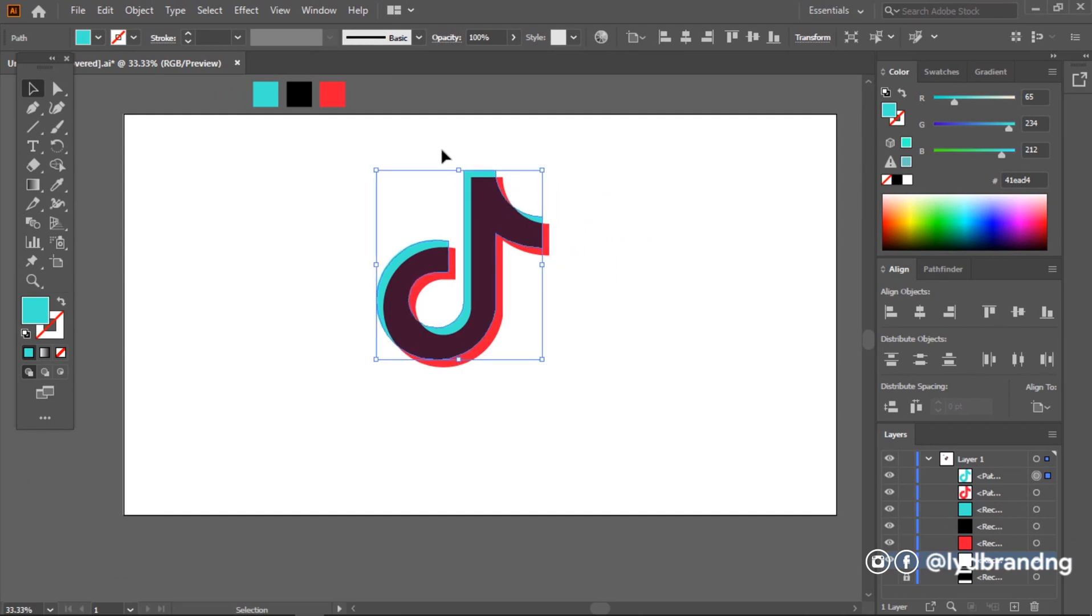
left_click(350, 228)
Move both note shapes together up and to the right to leave room beneath them on the artboard.
left_click_drag(348, 384, 545, 257)
left_click_drag(483, 311, 499, 287)
left_click(364, 408)
Add the black text "Tik Tok" and place it beneath the note.
left_click(33, 146)
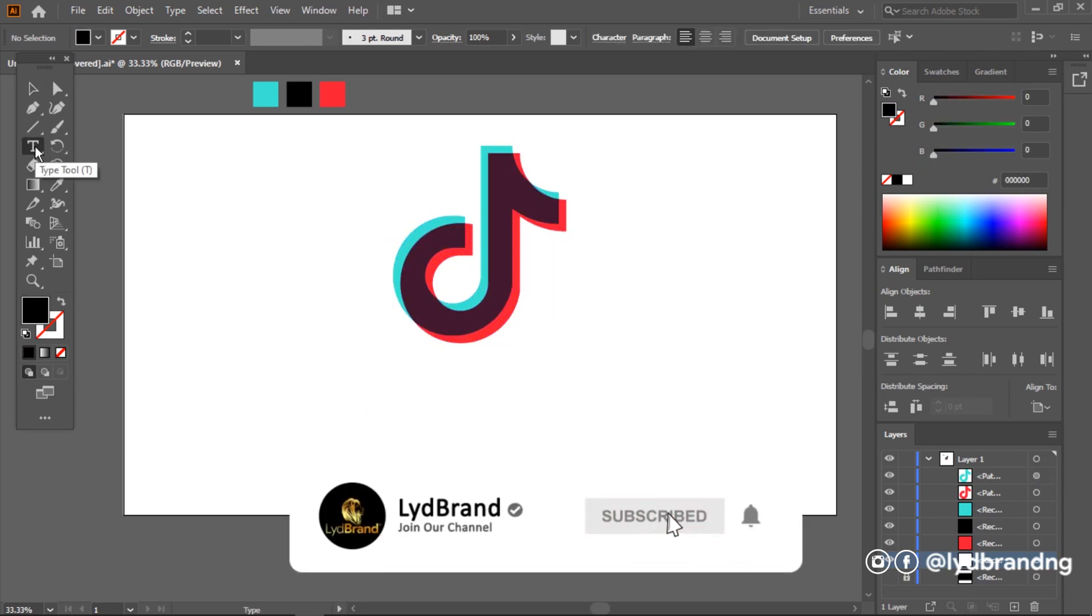
left_click(462, 422)
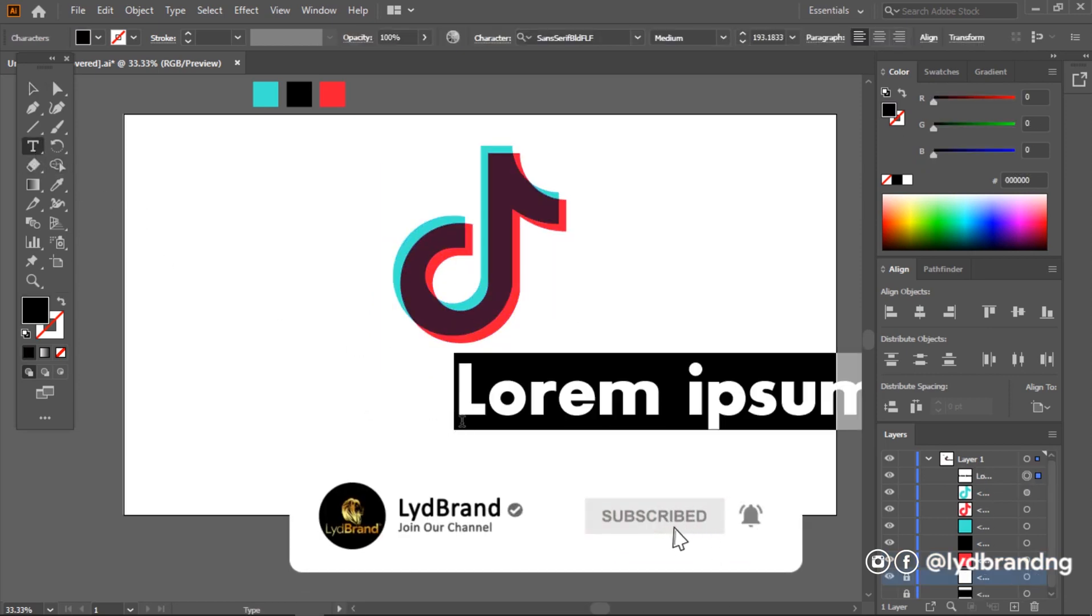
type("Tik Tok")
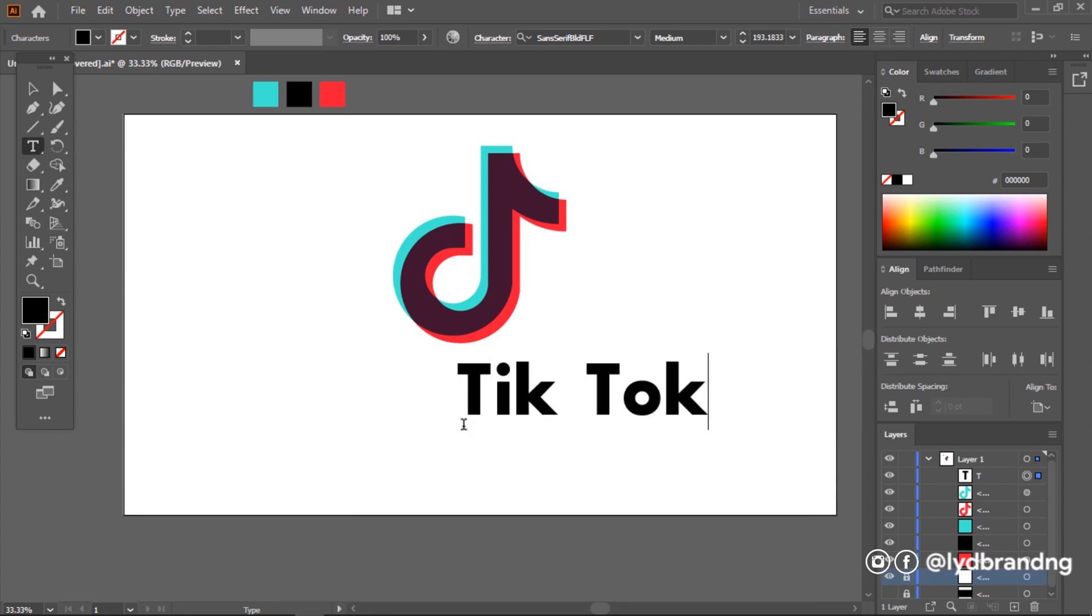
left_click(33, 89)
left_click_drag(597, 399, 510, 441)
Group the cyan and red note shapes and scale the group up slightly.
left_click_drag(522, 258, 521, 261)
right_click(504, 279)
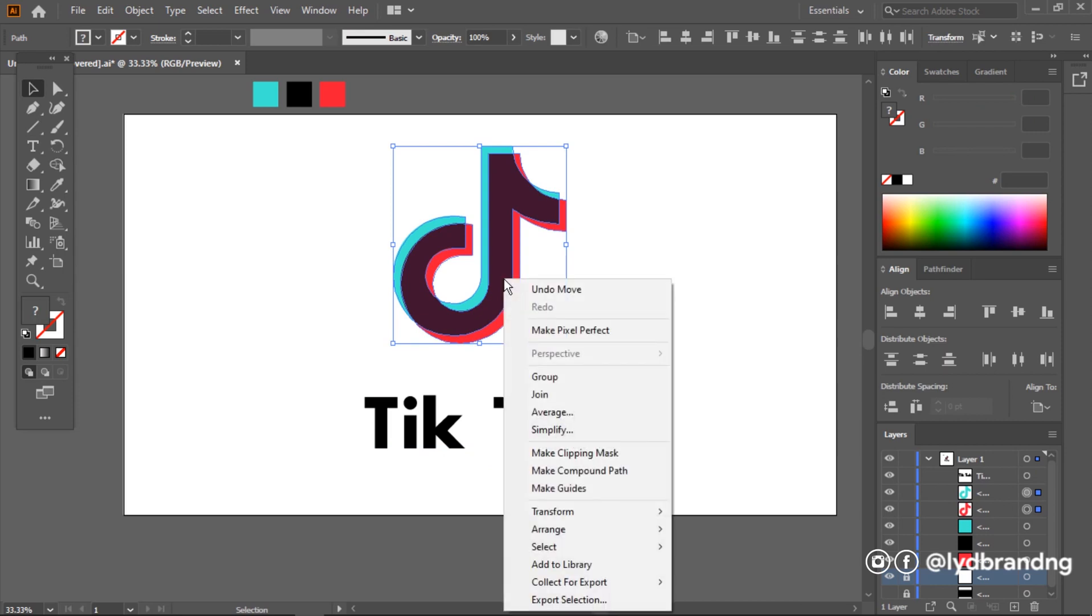
left_click(546, 378)
left_click_drag(568, 343, 583, 362)
Centre-align the note group and the "Tik Tok" text horizontally, and reposition them together near the artboard's middle.
left_click_drag(650, 451, 474, 318)
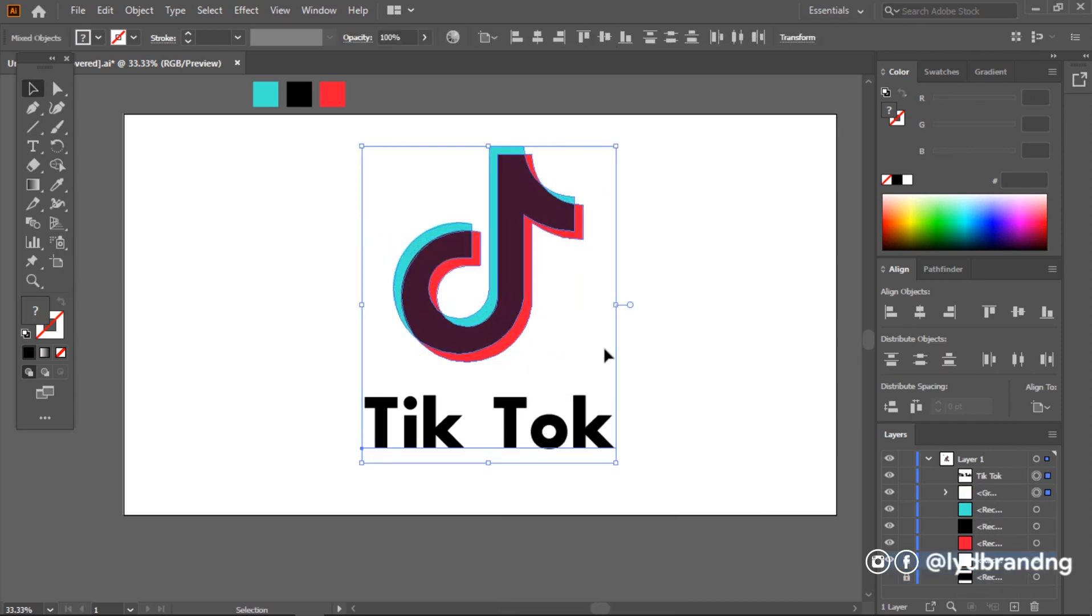
left_click(924, 311)
left_click(721, 317)
left_click_drag(665, 482, 510, 316)
left_click(696, 373)
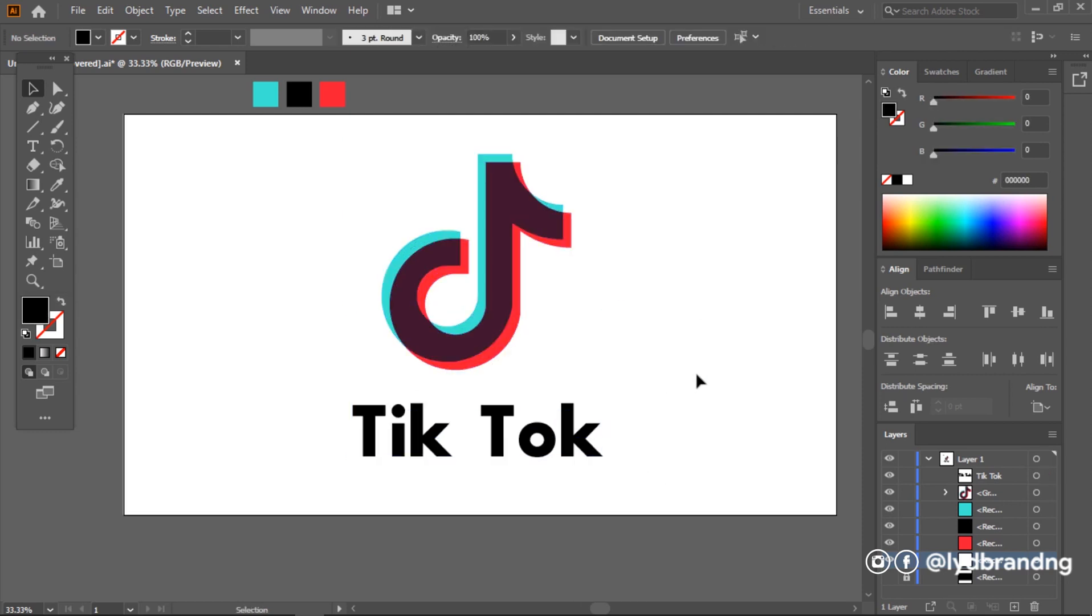
Delete the cyan, black and red sample squares above the artboard.
left_click_drag(408, 99, 434, 138)
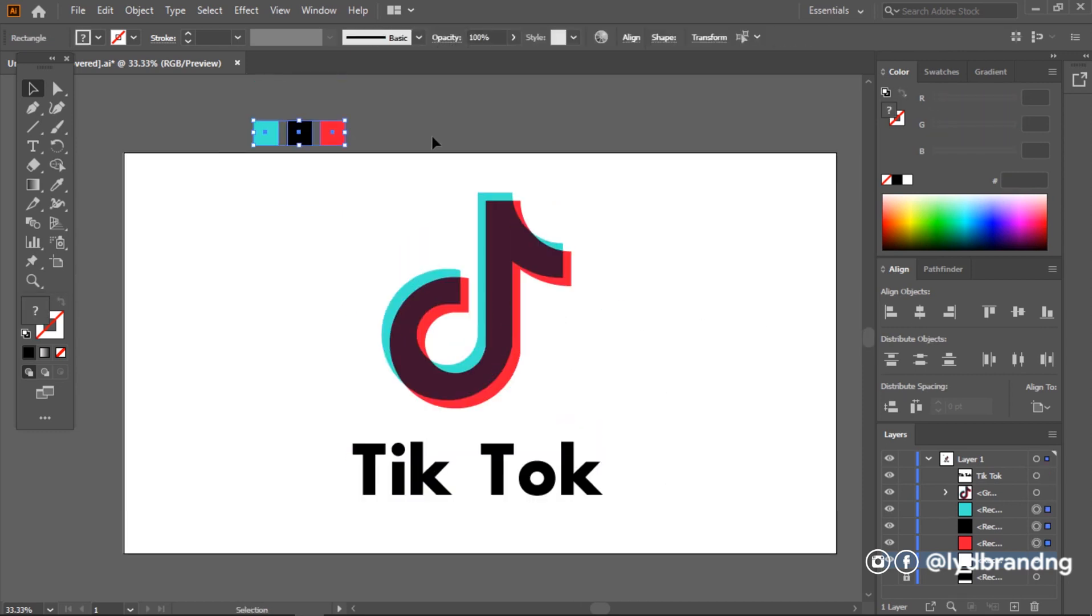
key("Delete")
key("space")
left_click_drag(642, 380, 635, 356)
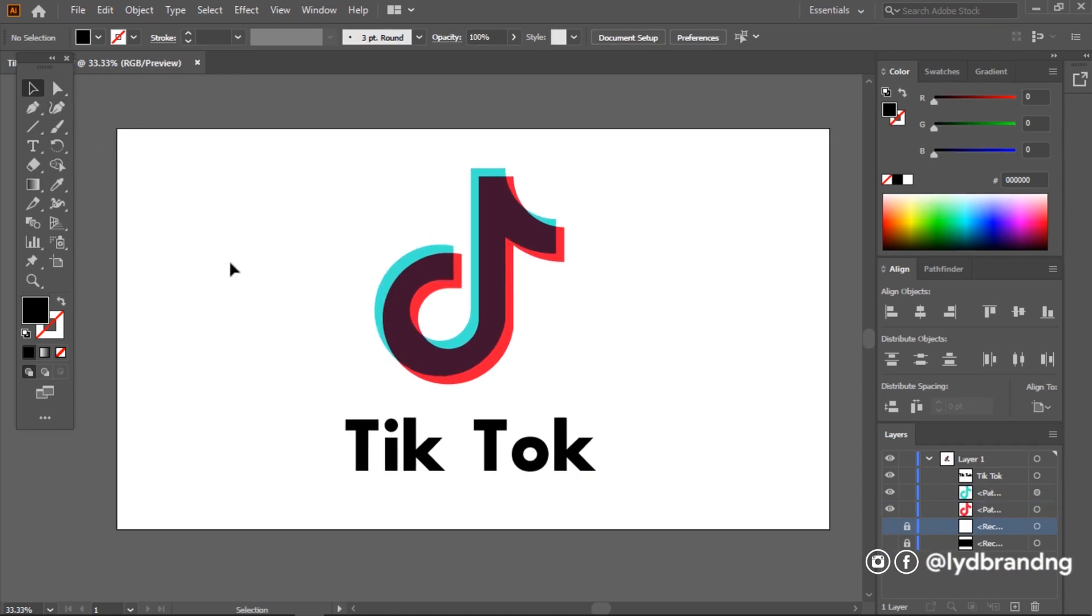
Merge the overlapping area of the cyan and red notes into one solid black shape with the Shape Builder tool.
left_click_drag(598, 357, 614, 377)
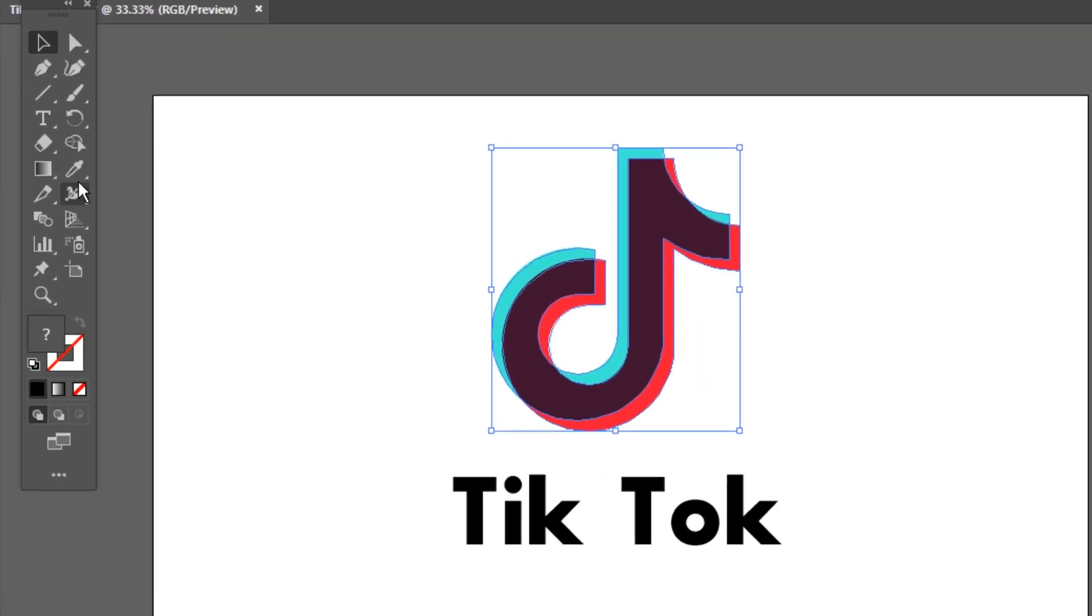
left_click(57, 165)
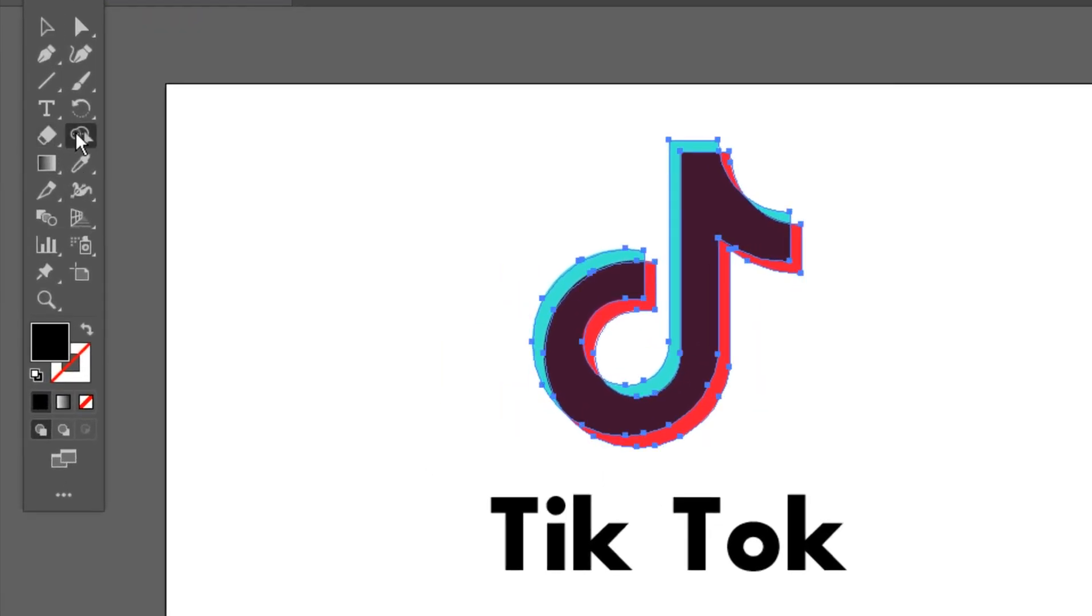
left_click(704, 365)
key("v")
left_click(274, 332)
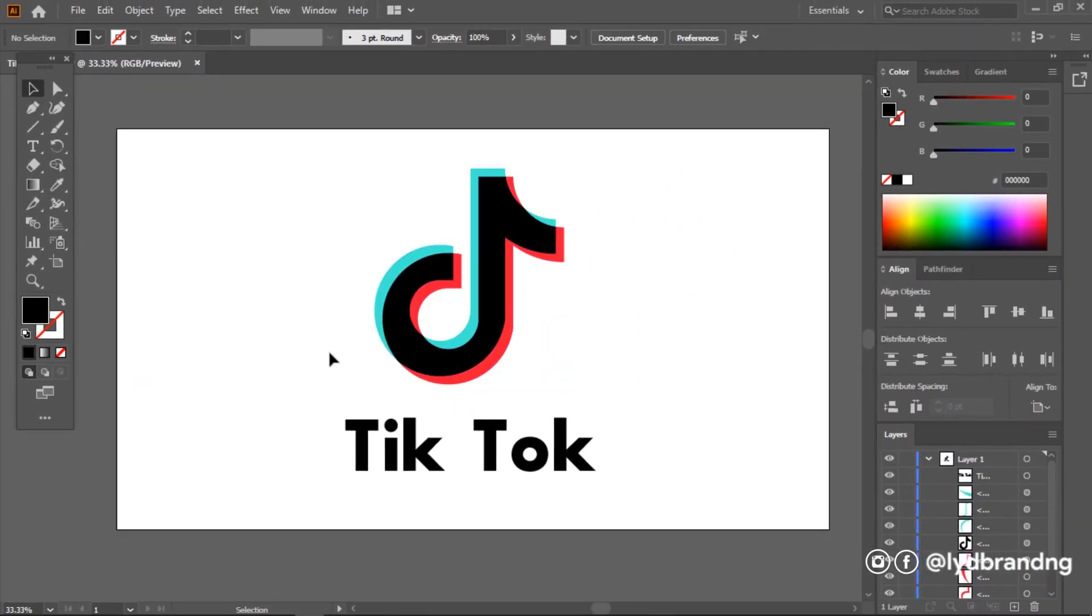
Export the logo as a PNG named "Tik Tok Logo" into the LOGO folder.
left_click(77, 10)
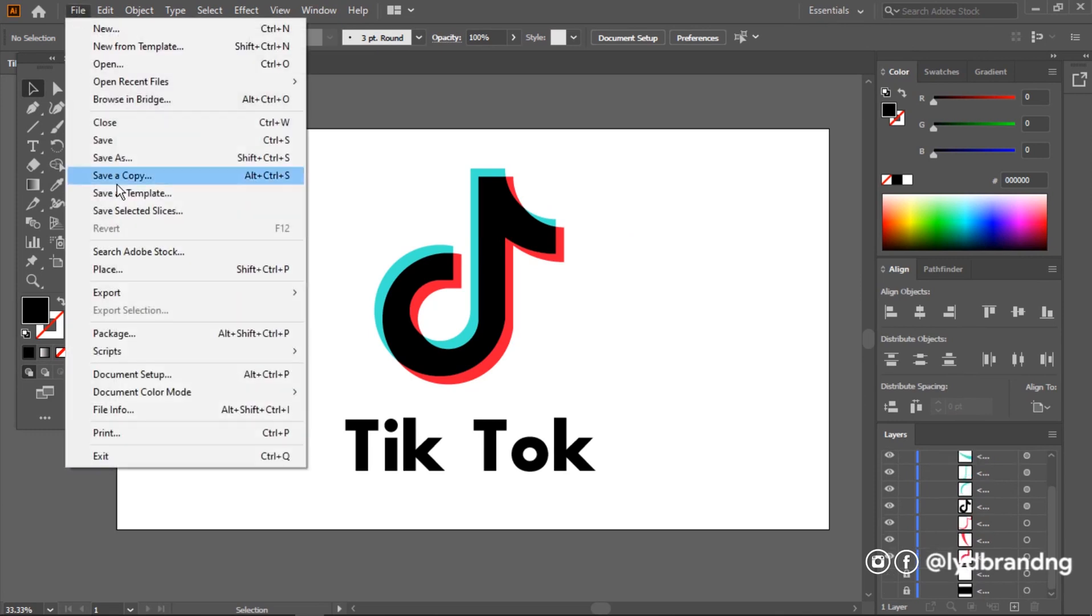
mouse_move(146, 291)
left_click(347, 293)
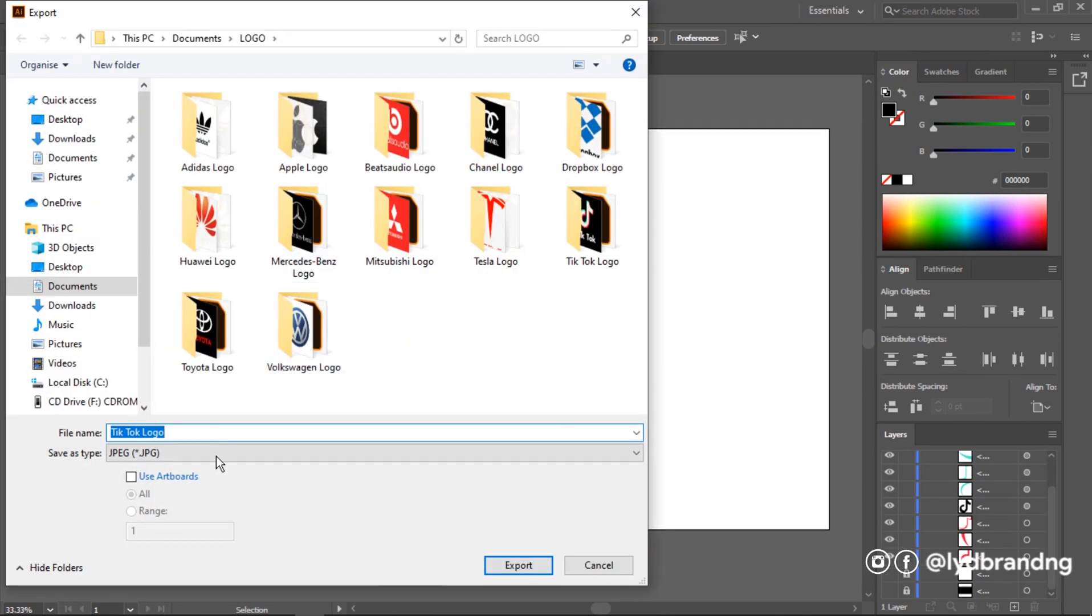
left_click(217, 453)
left_click(188, 365)
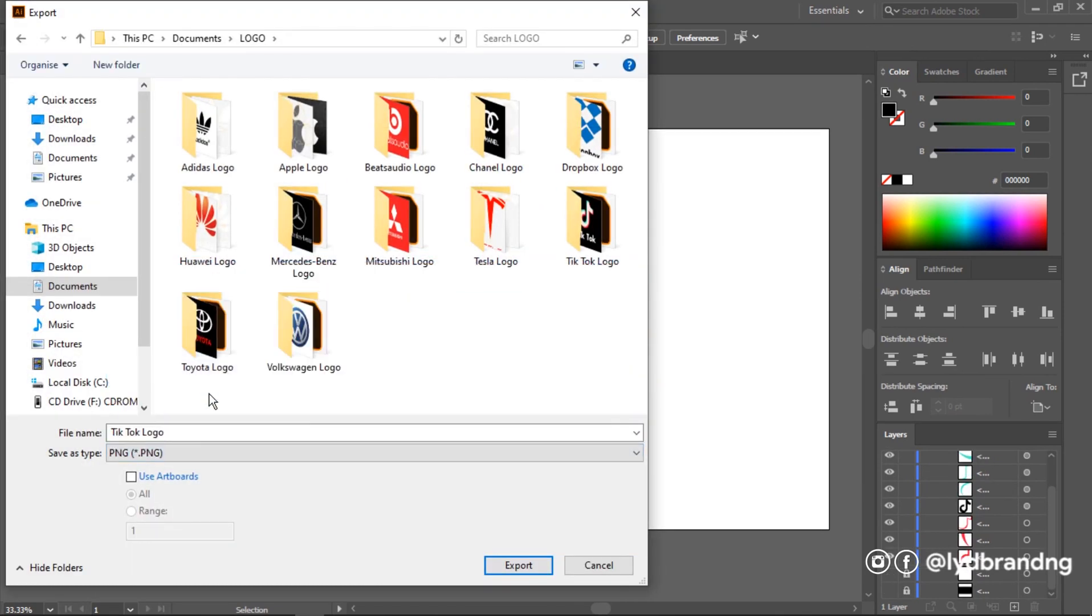
left_click(524, 565)
left_click(557, 537)
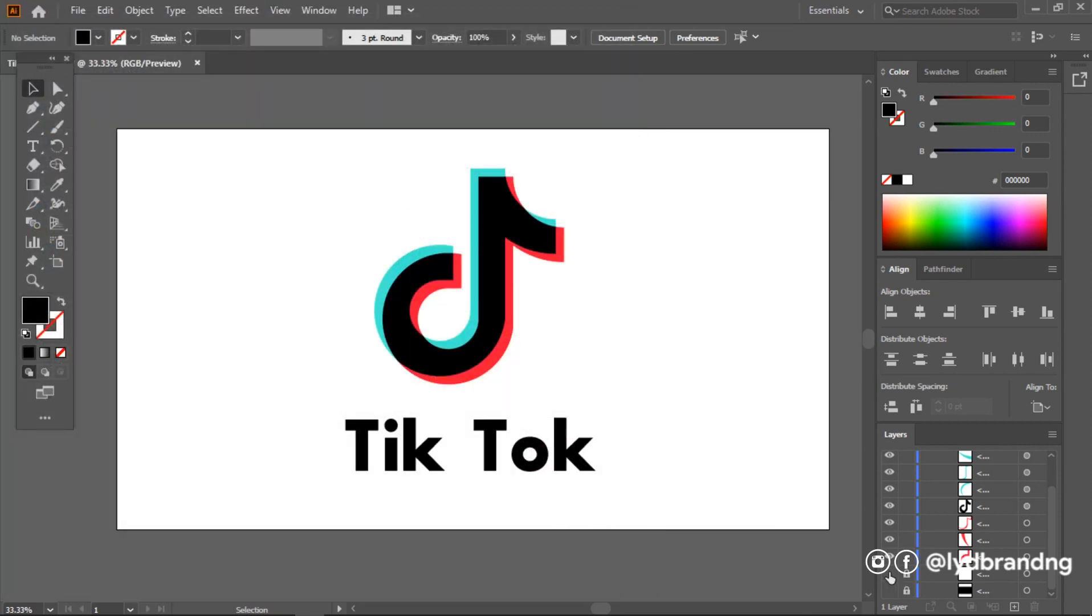
Export the white-background logo as a JPEG named "Tik Tok Logo" into the LOGO folder.
left_click(80, 9)
mouse_move(226, 298)
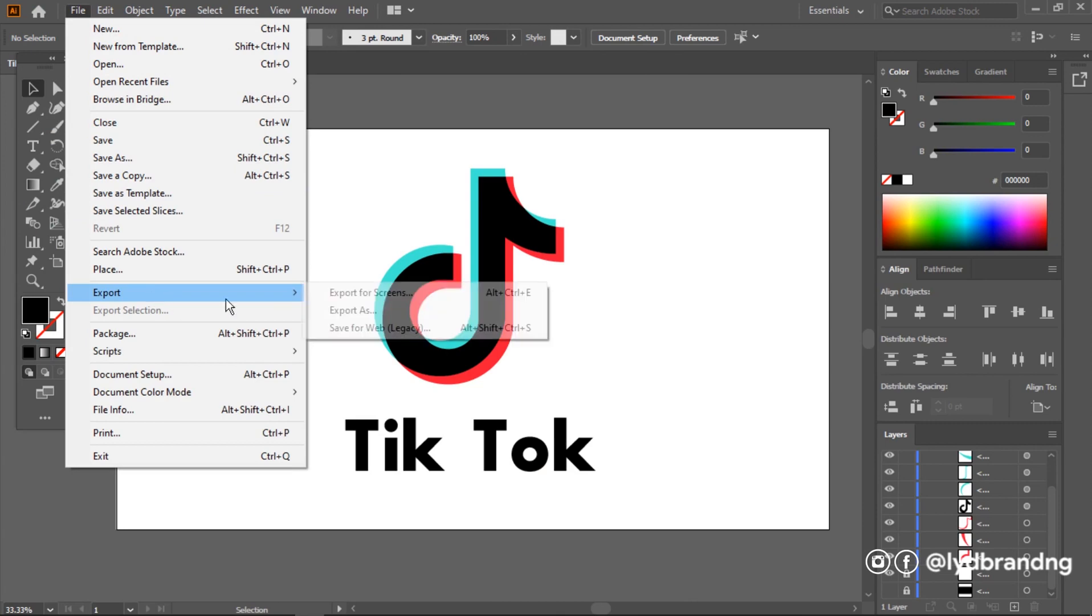
left_click(346, 307)
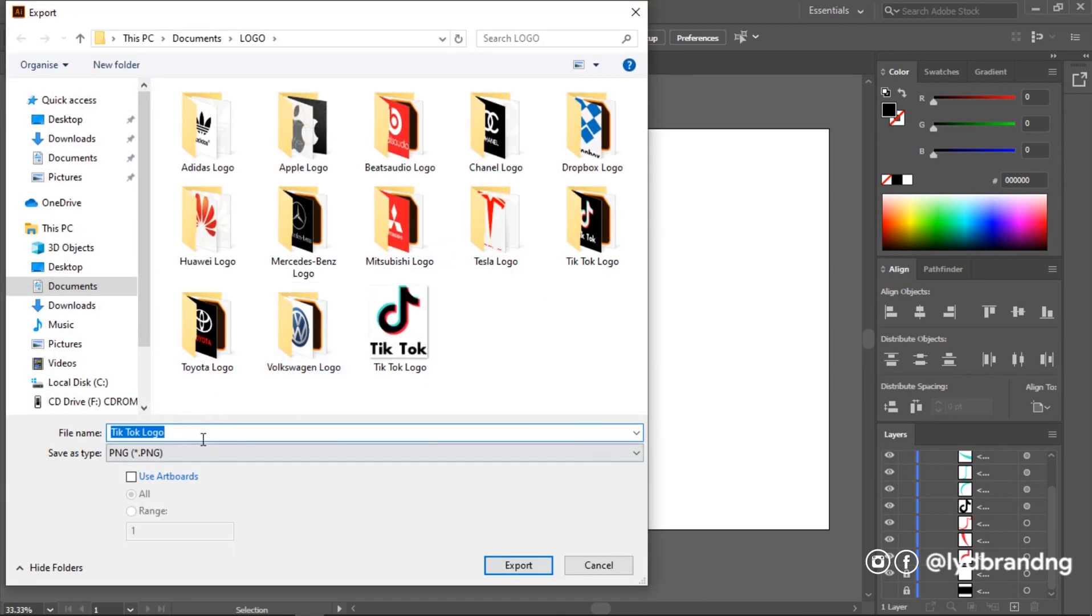
left_click(201, 452)
left_click(191, 341)
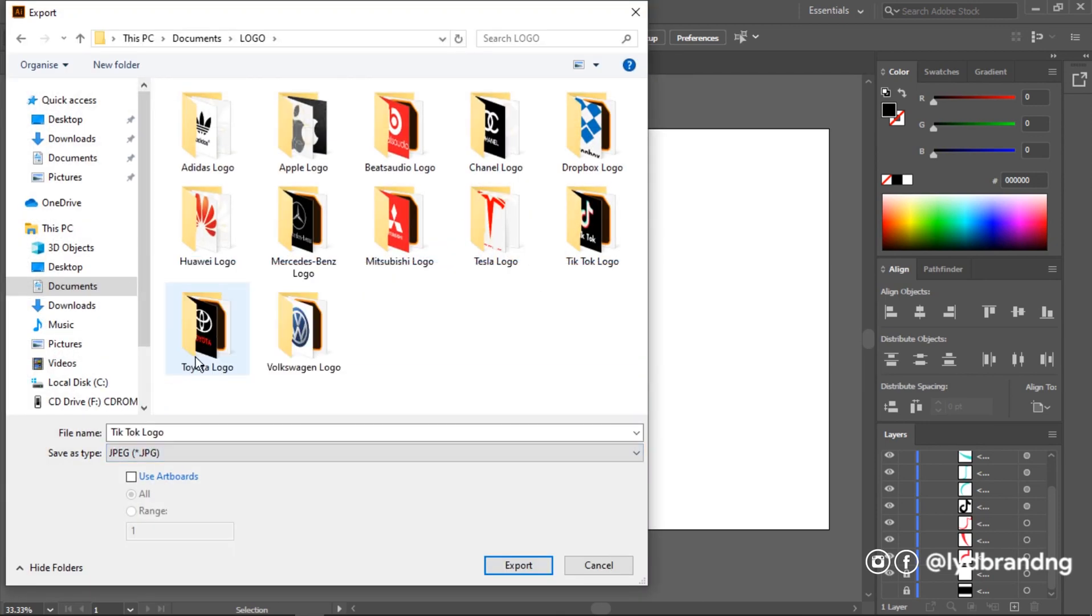
left_click(503, 563)
left_click(626, 525)
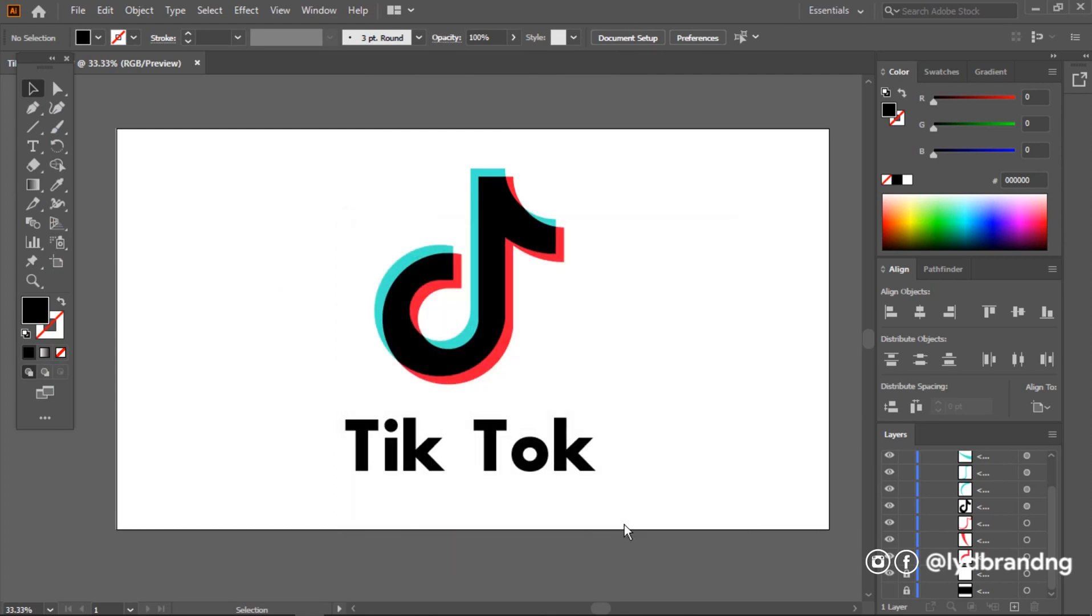
Show the hidden black background rectangle and recolour the "Tik Tok" text white.
left_click(889, 590)
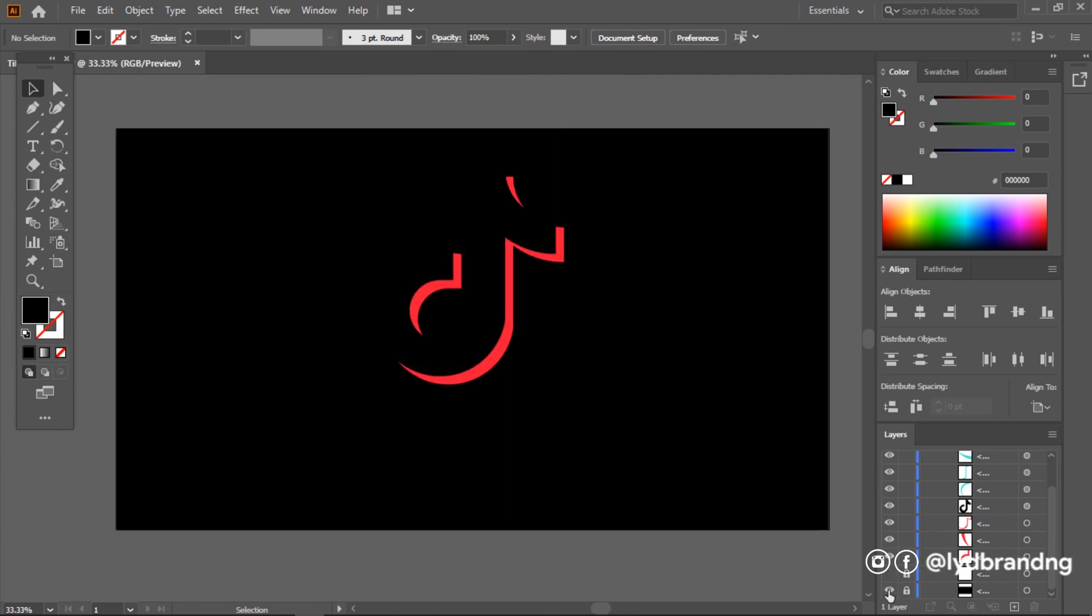
left_click(492, 454)
left_click(908, 180)
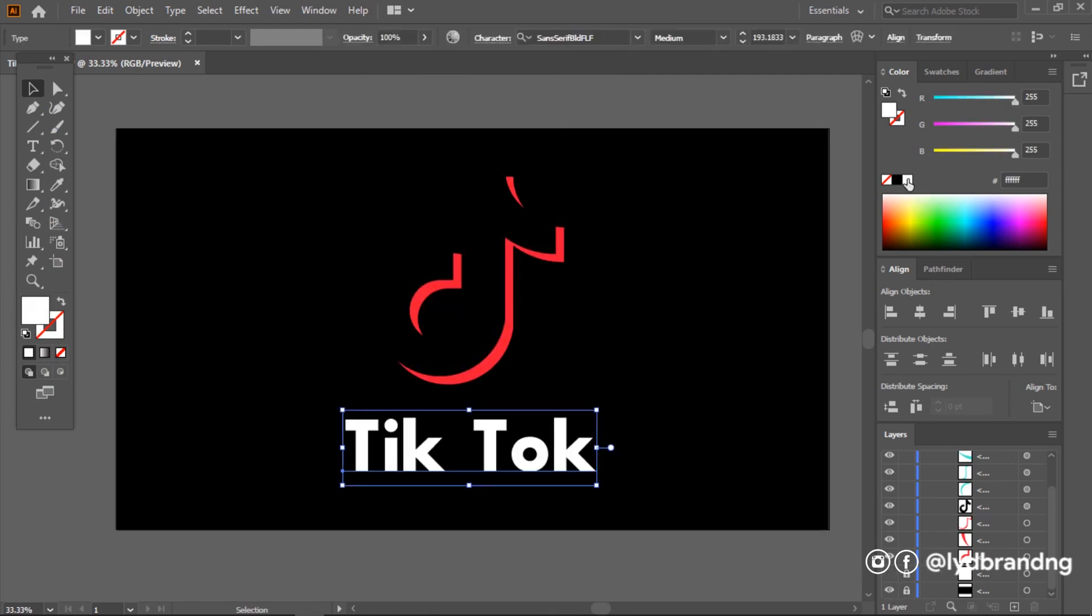
left_click(620, 305)
Set the blending mode of the cyan stem and curve pieces of the note to Screen.
left_click_drag(490, 237, 405, 260)
left_click(403, 259, "shift")
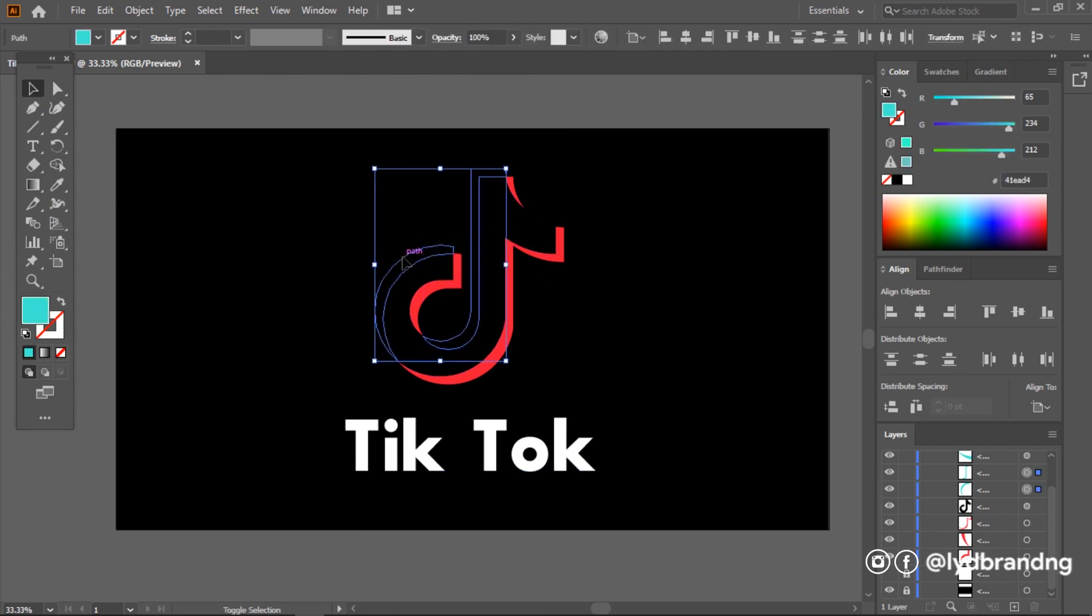
left_click(440, 38)
left_click(348, 81)
left_click(318, 172)
Set the black centre shape of the note to Screen blending and fill it with white.
left_click(532, 232)
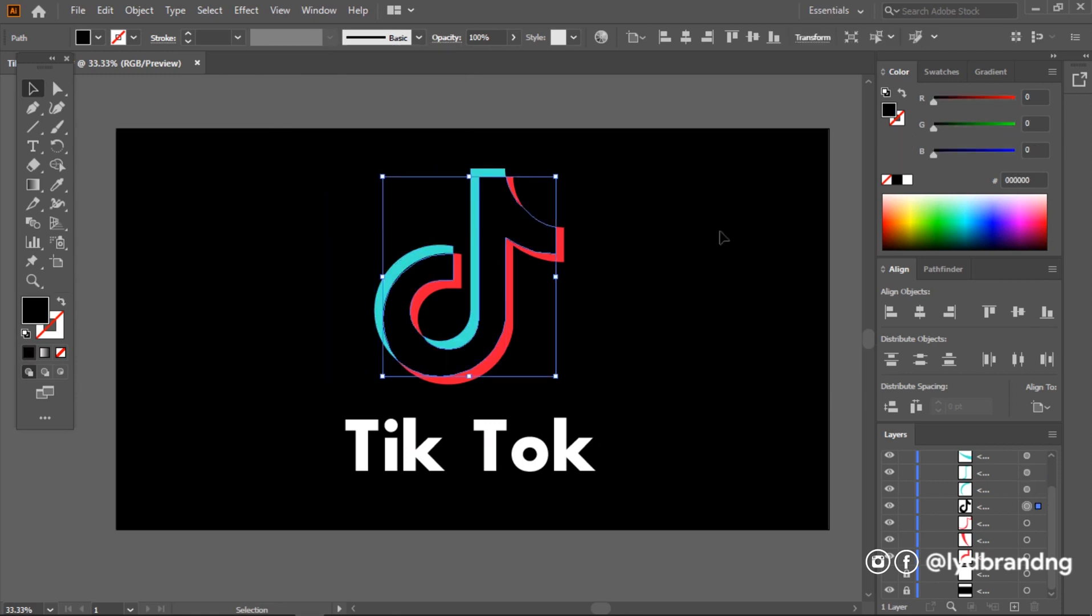
left_click(447, 38)
left_click(340, 69)
left_click(323, 174)
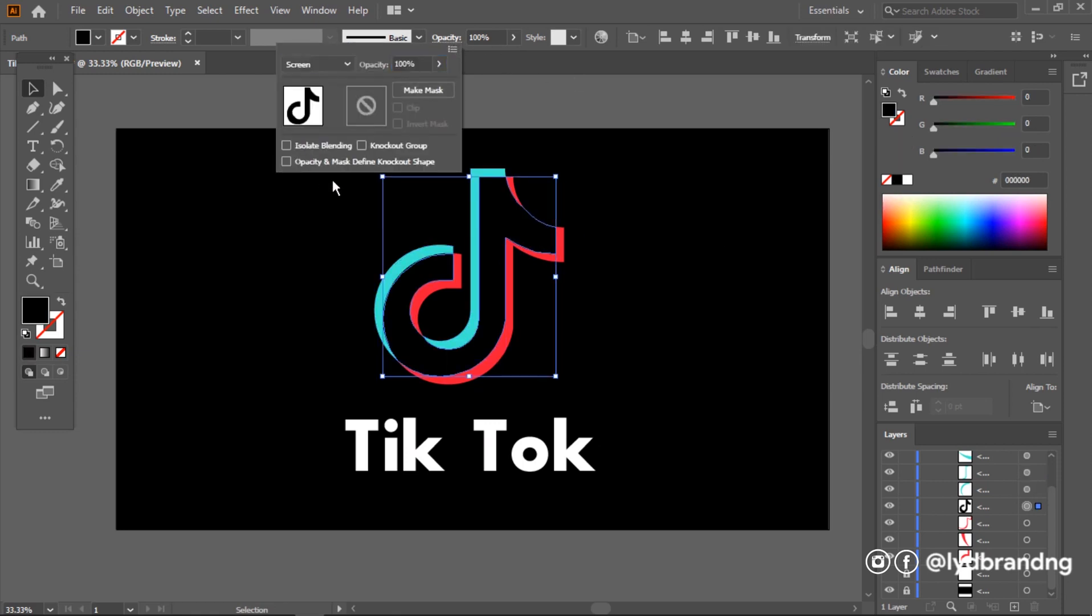
left_click(907, 181)
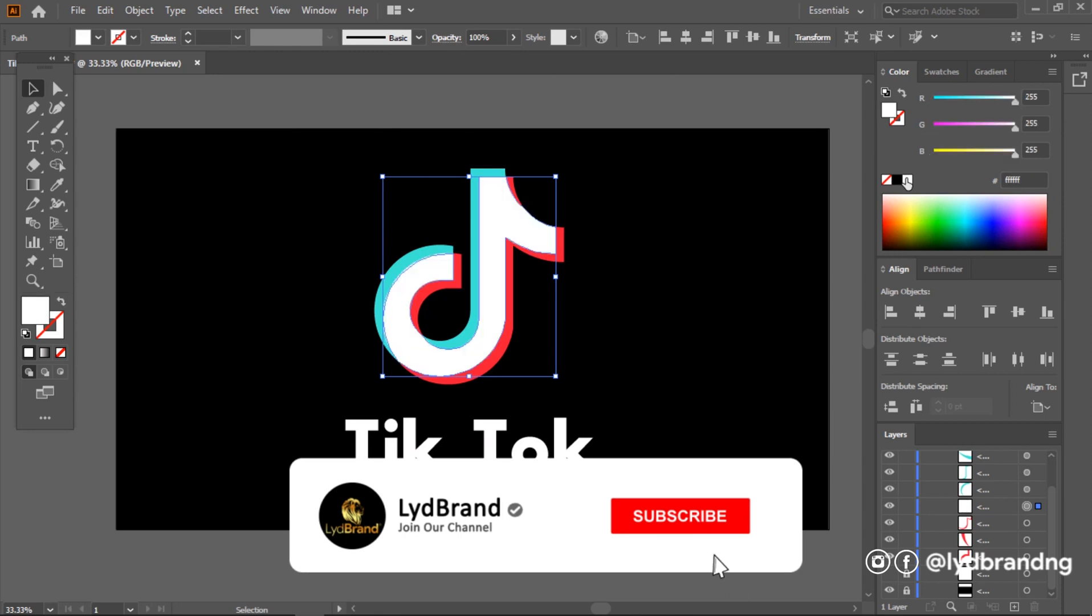
left_click(645, 251)
Export the black-background logo as a maximum-quality 300 ppi RGB JPEG named "Tik Tok Logo copy" into the LOGO folder.
left_click(77, 10)
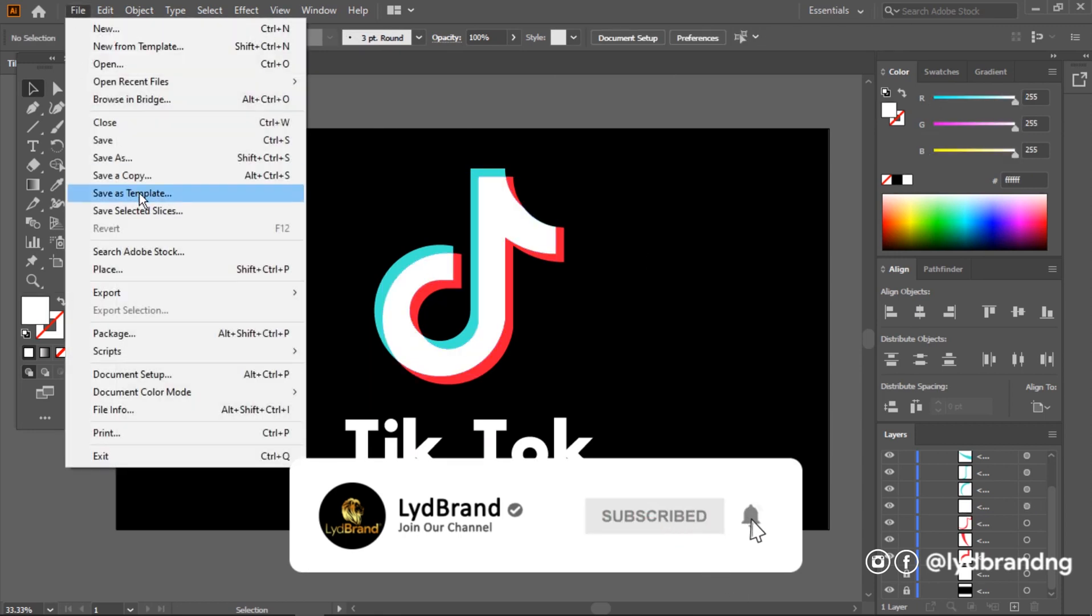
mouse_move(178, 291)
left_click(356, 308)
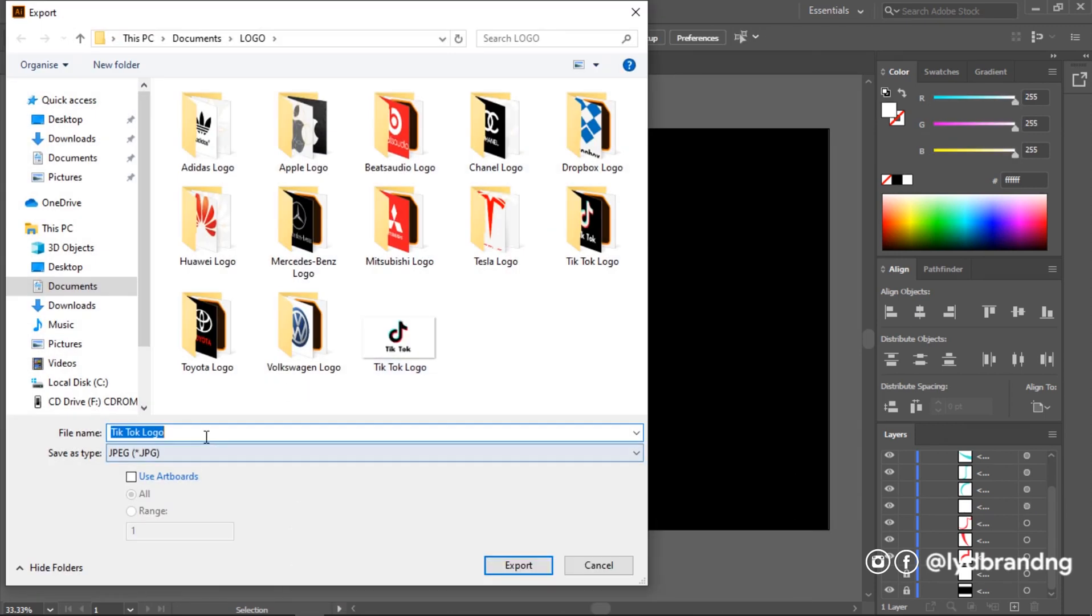
left_click(218, 434)
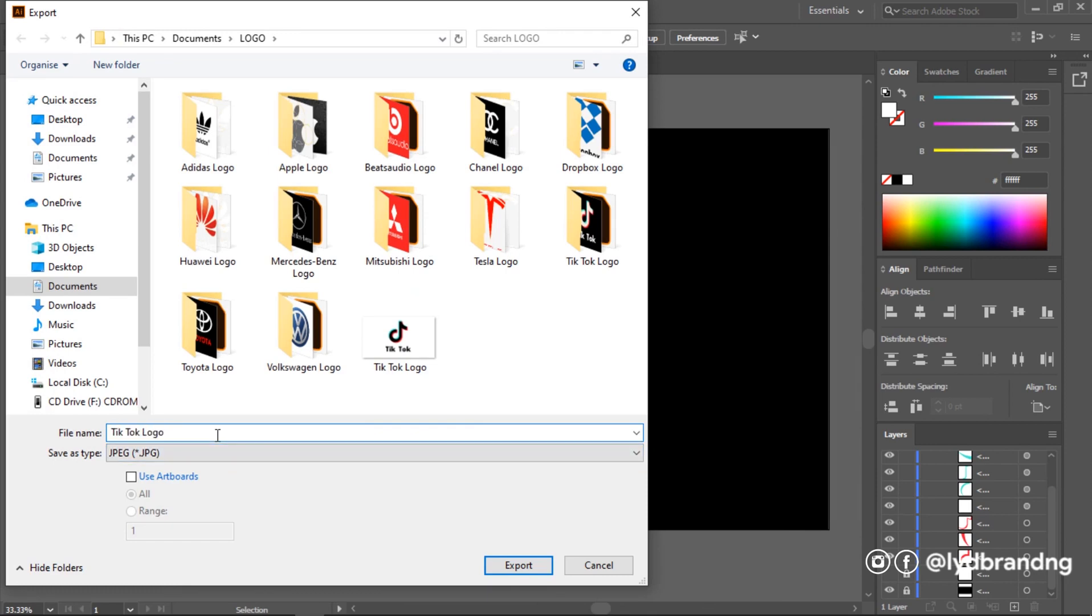
left_click(534, 565)
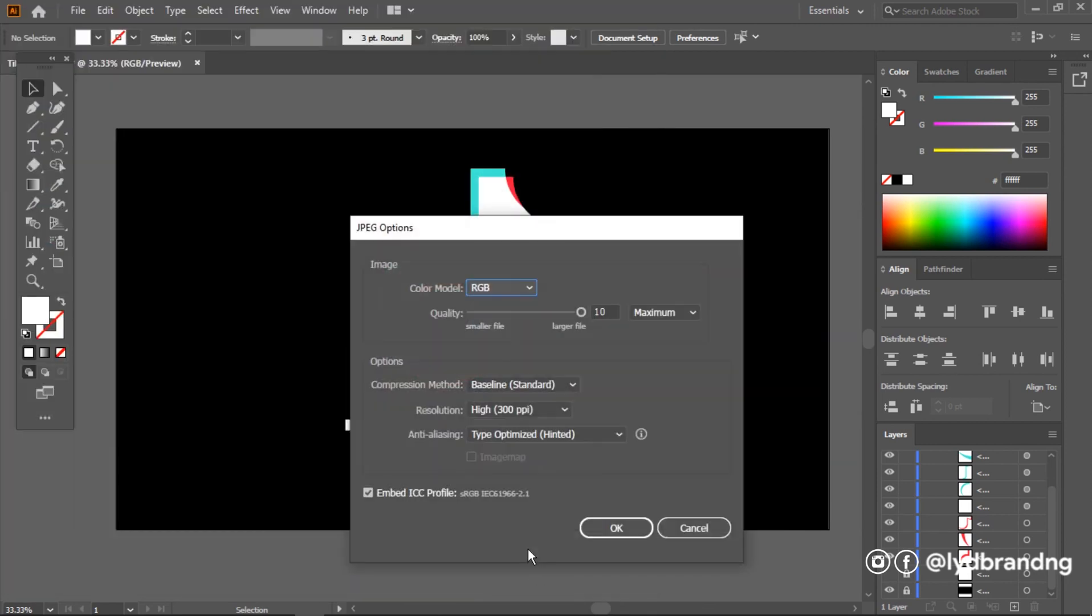
left_click(587, 520)
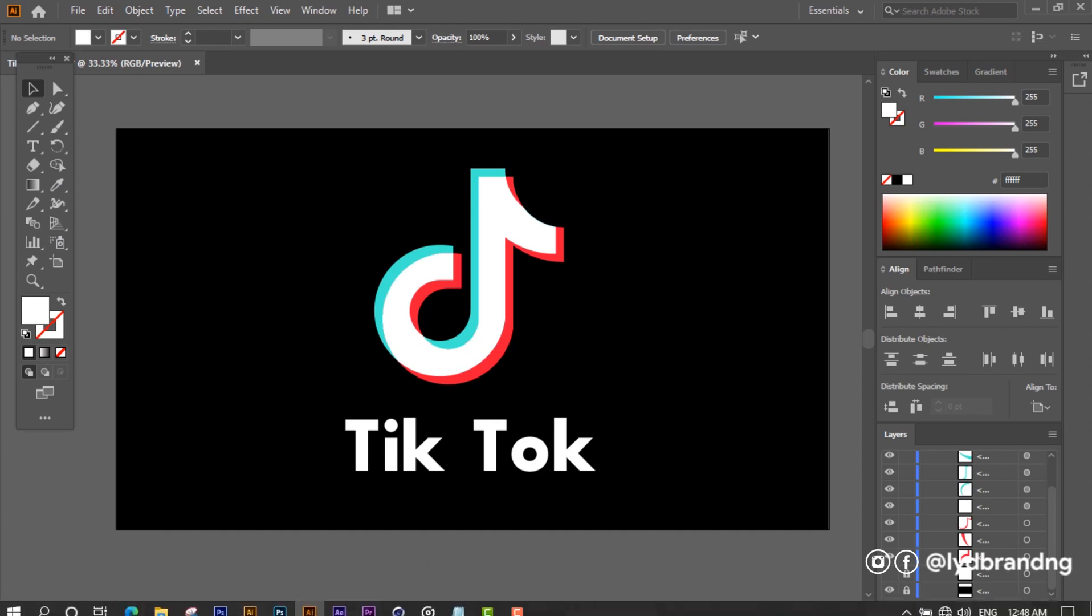
Switch to File Explorer, open the exported "Tik Tok Logo" JPEG from the LOGO folder and inspect it up close.
left_click(160, 606)
double_click(954, 347)
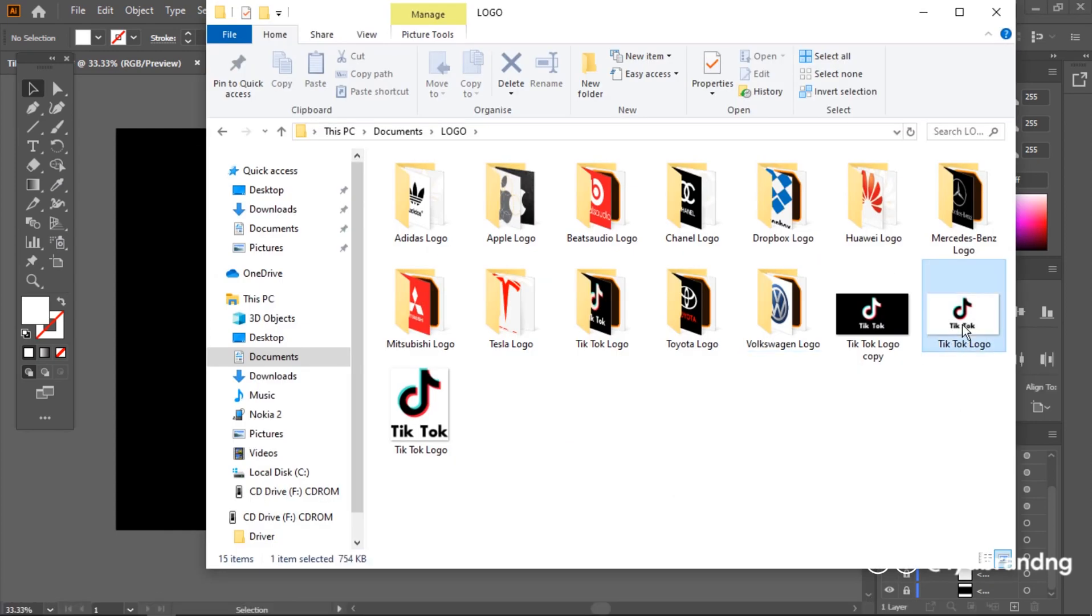
scroll(555, 233, "up", 2)
left_click_drag(555, 234, 568, 347)
double_click(569, 346)
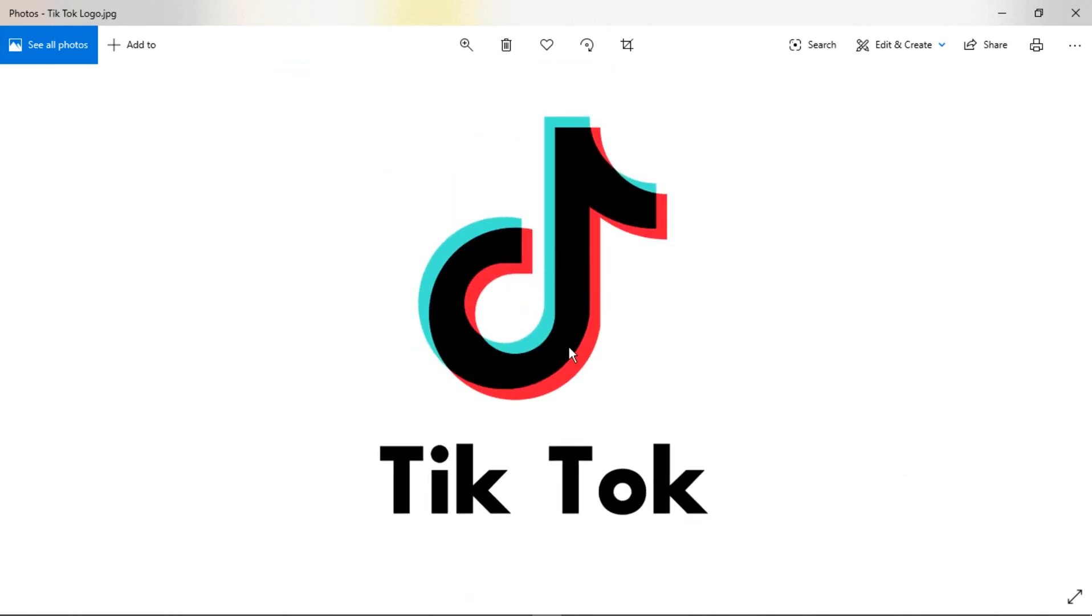
View "Tik Tok Logo copy.jpg" and inspect the note's edges and colours on the black background.
key("Right")
double_click(706, 249)
left_click_drag(524, 201, 679, 224)
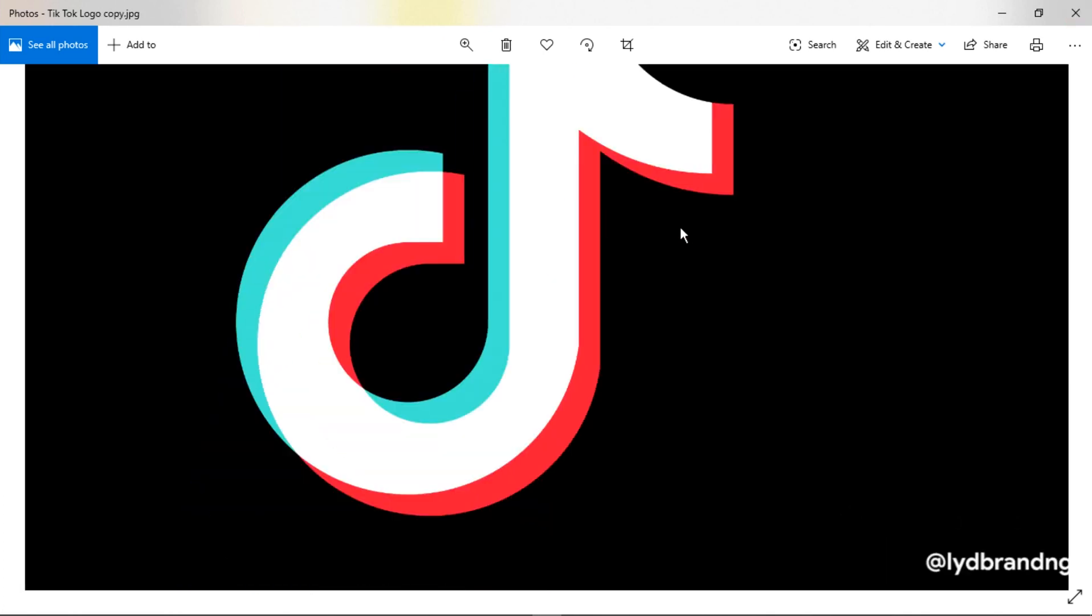
double_click(681, 223)
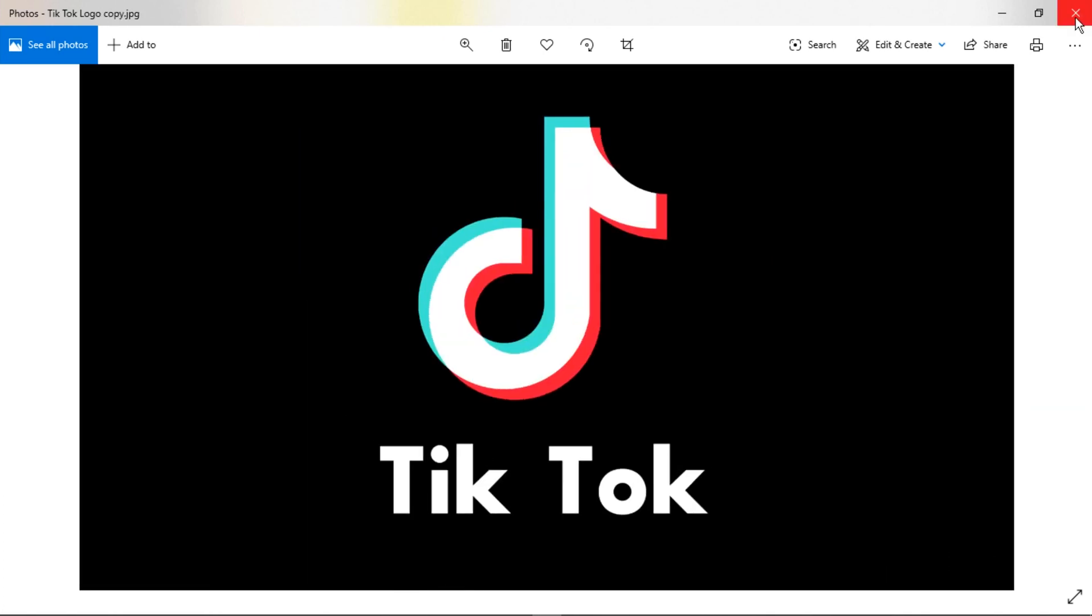